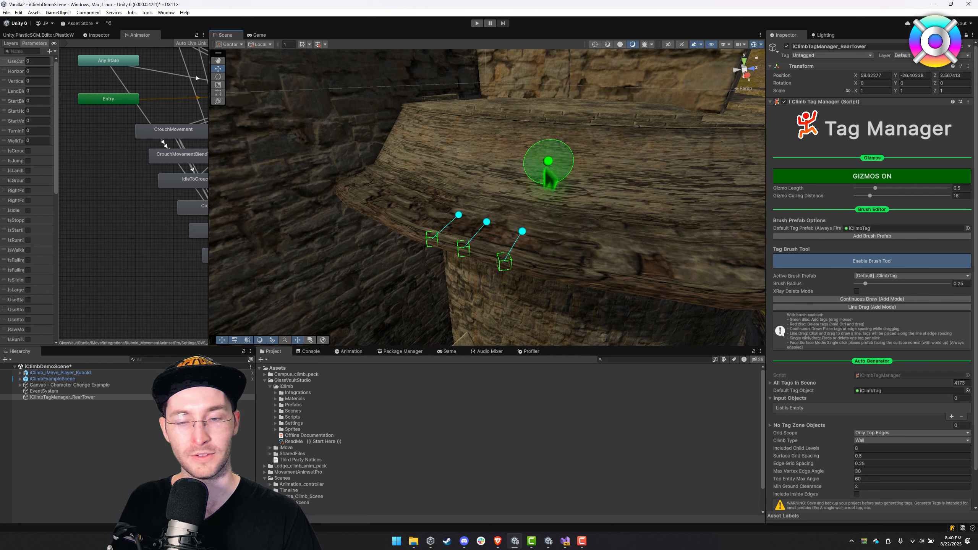
- Place two more climb tags along the tower ledge's rim, and erase the whole row of tags there
click(544, 275)
click(586, 283)
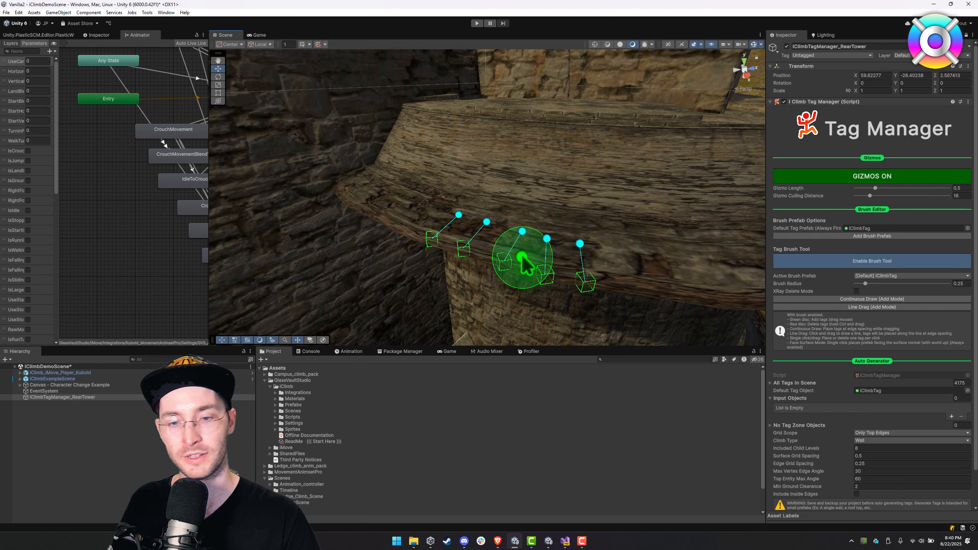
mouse_move(527, 266)
ctrl+mouse_down()
mouse_move(579, 279)
mouse_move(432, 247)
ctrl+mouse_up()
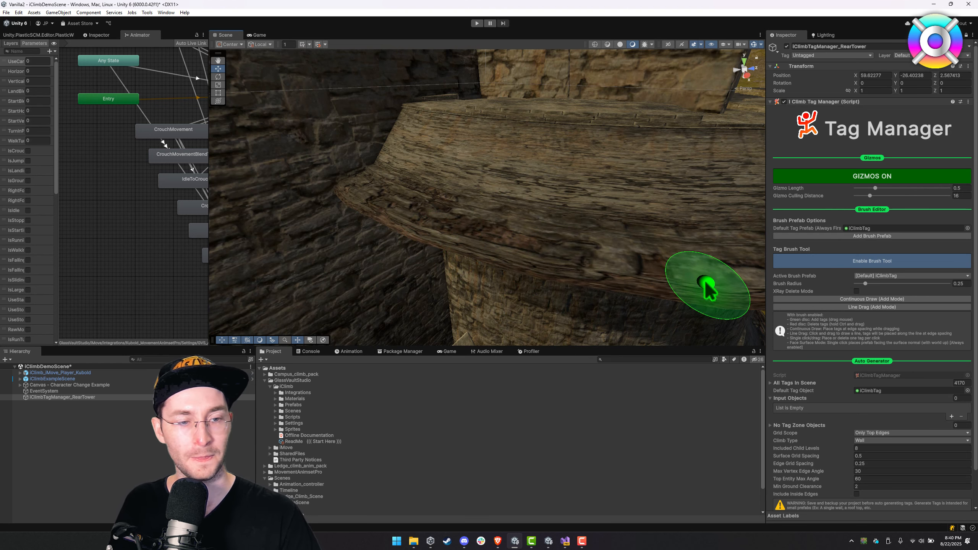
- Switch the brush to Continuous Draw with a radius of 0.5 and paint an evenly spaced row of climb tags around the ledge's rim
key(s)
mouse_move(543, 237)
right_down()
mouse_move(563, 246)
mouse_move(566, 238)
right_up()
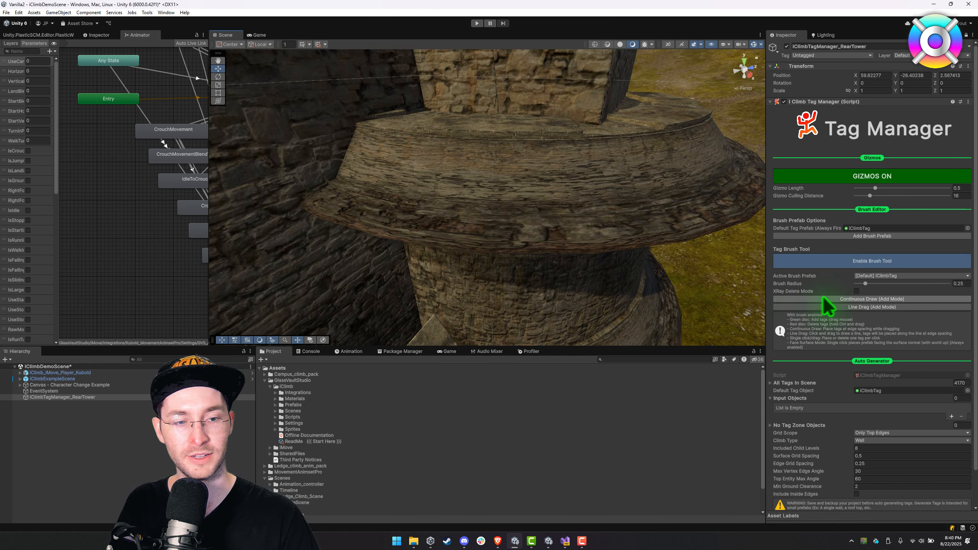
click(874, 298)
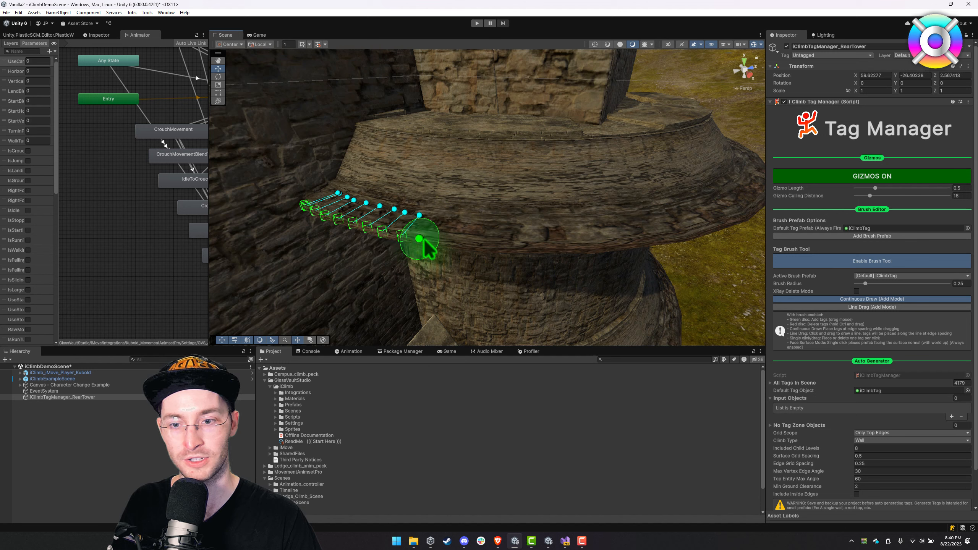
click(425, 241)
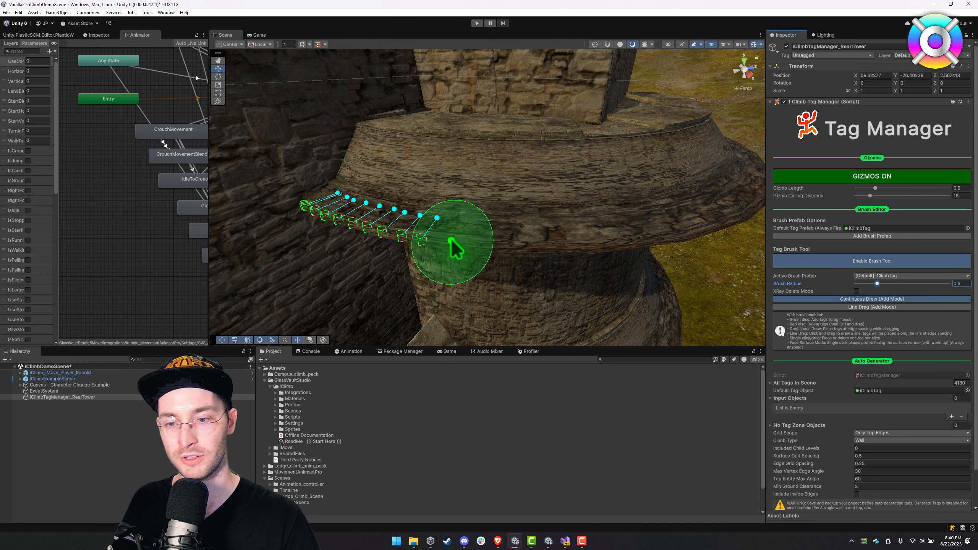
mouse_move(450, 243)
ctrl+mouse_down()
mouse_move(317, 204)
mouse_move(387, 233)
mouse_move(521, 251)
mouse_move(707, 243)
mouse_move(742, 222)
ctrl+mouse_up()
- Disable the brush tool and re-aim the direction handles of individual climb tags on the ledge's rim
key(d)
mouse_move(554, 264)
right_down()
mouse_move(554, 250)
mouse_move(546, 279)
mouse_move(535, 273)
mouse_move(561, 271)
mouse_move(524, 218)
right_up()
key(s)
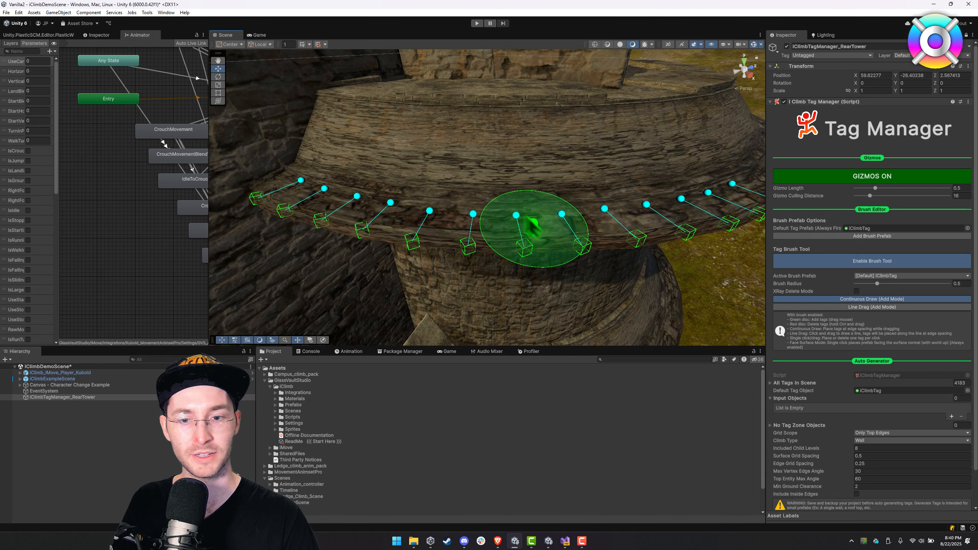
click(823, 261)
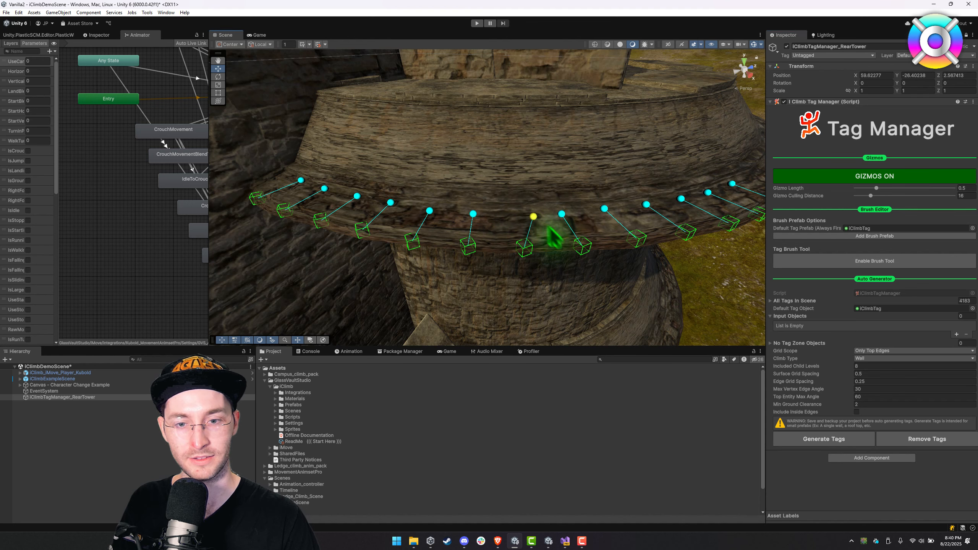
drag(548, 228, 523, 181)
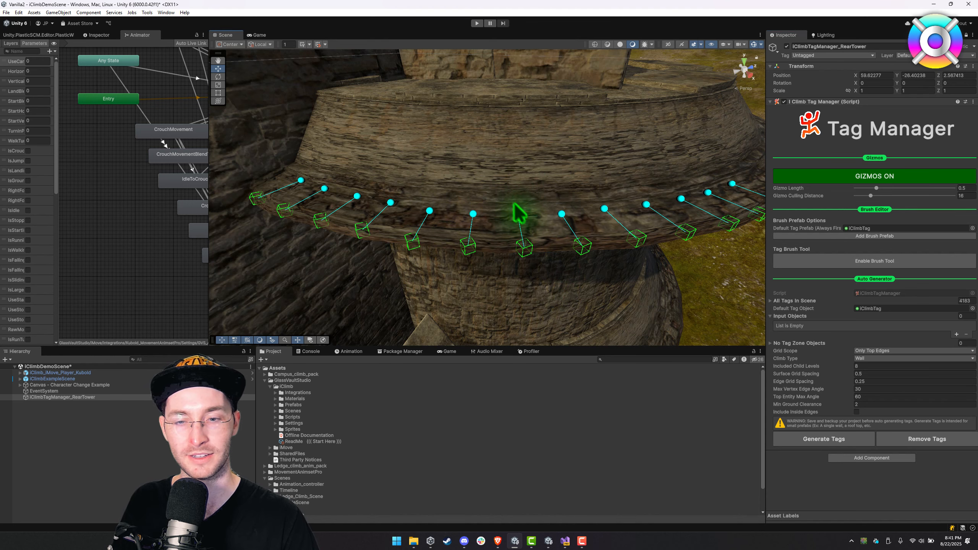
mouse_move(515, 204)
right_down()
mouse_move(542, 196)
mouse_move(499, 212)
mouse_move(524, 210)
right_up()
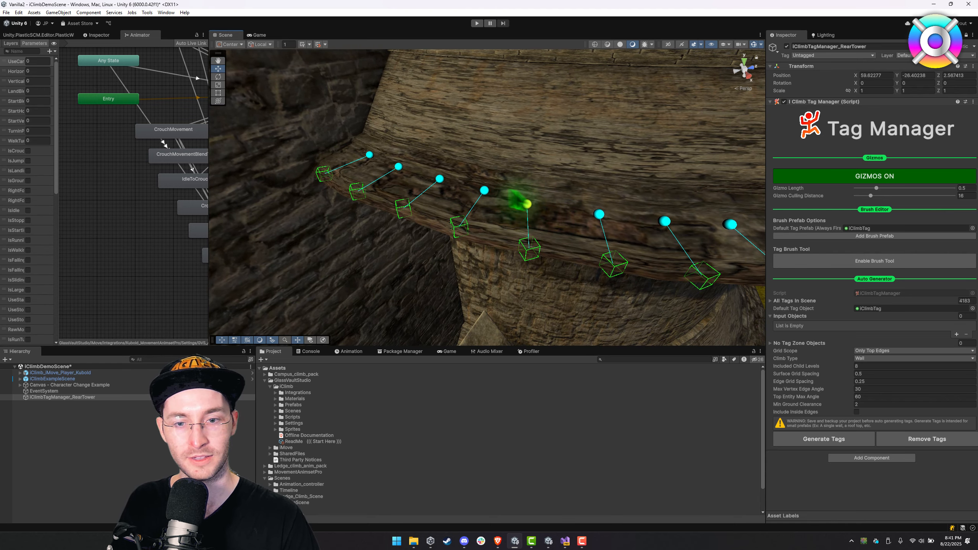
drag(519, 199, 387, 333)
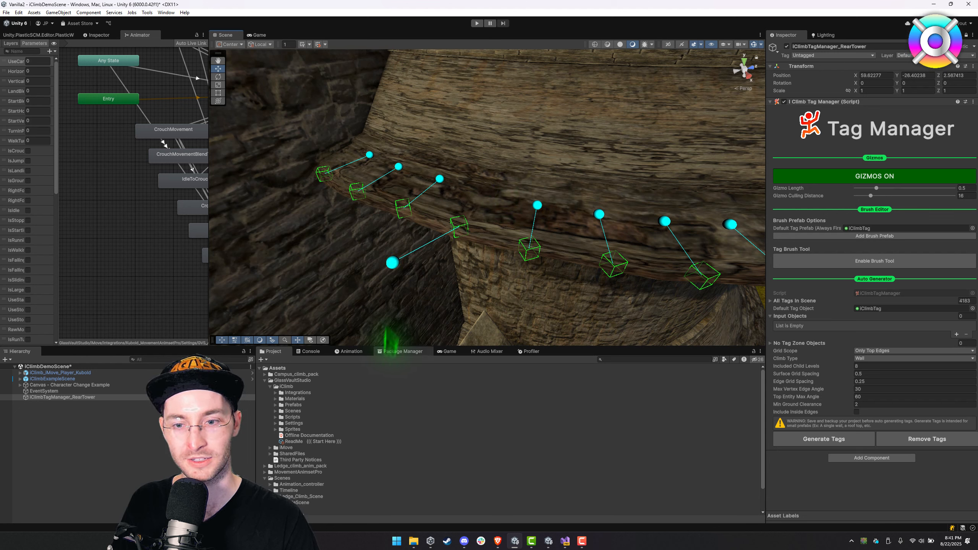
drag(391, 267, 482, 122)
right_drag(492, 192, 435, 184)
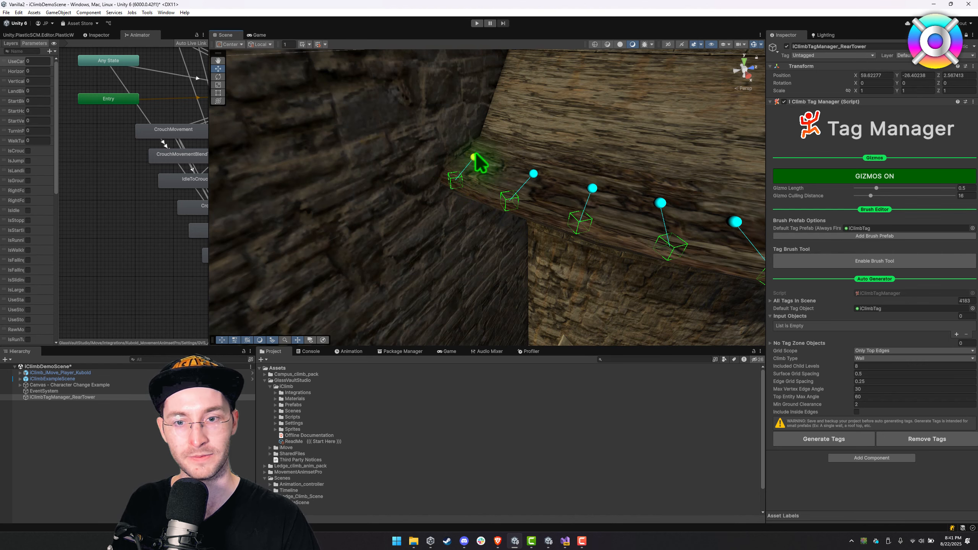
- Re-enable the brush tool and continue the row of climb tags around the untagged part of the ledge's rim
right_drag(477, 160, 511, 192)
key(s)
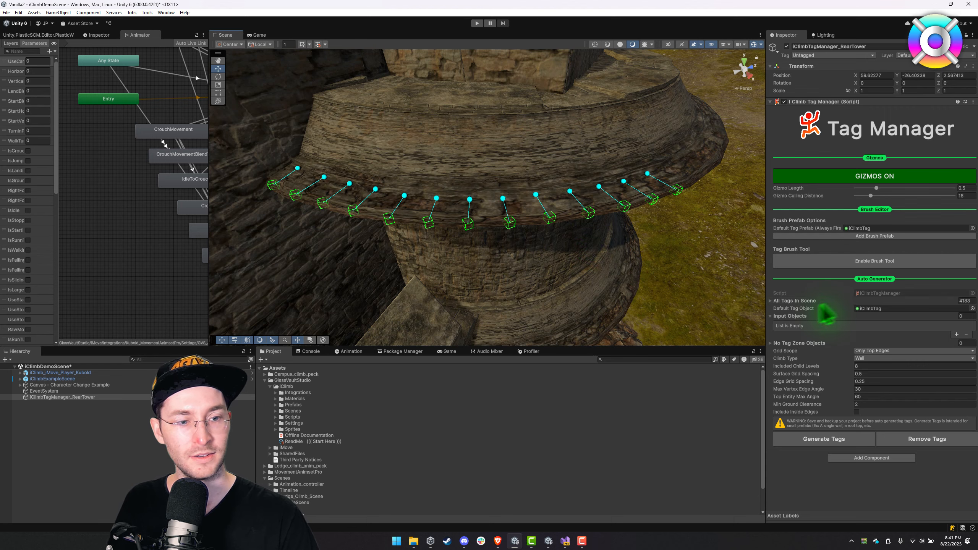
right_drag(717, 243, 655, 257)
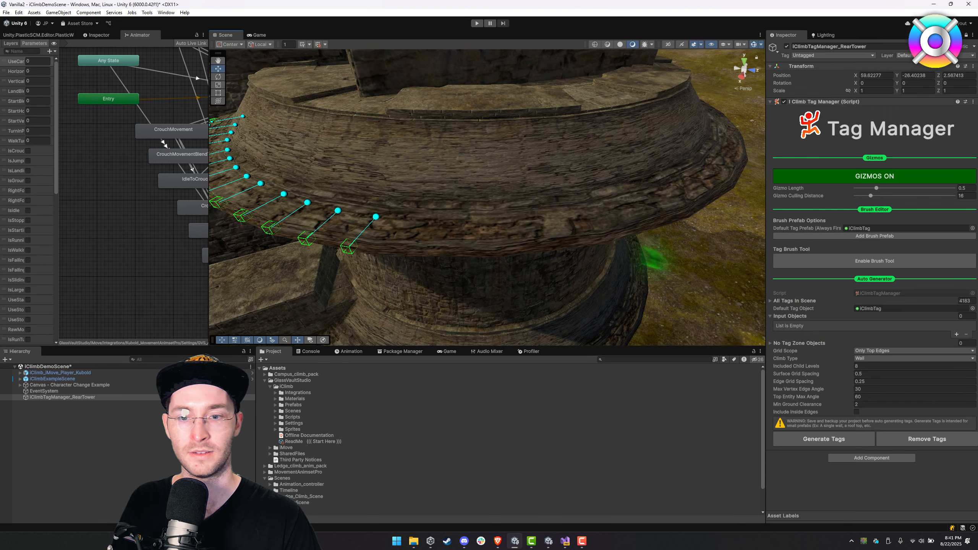
click(824, 265)
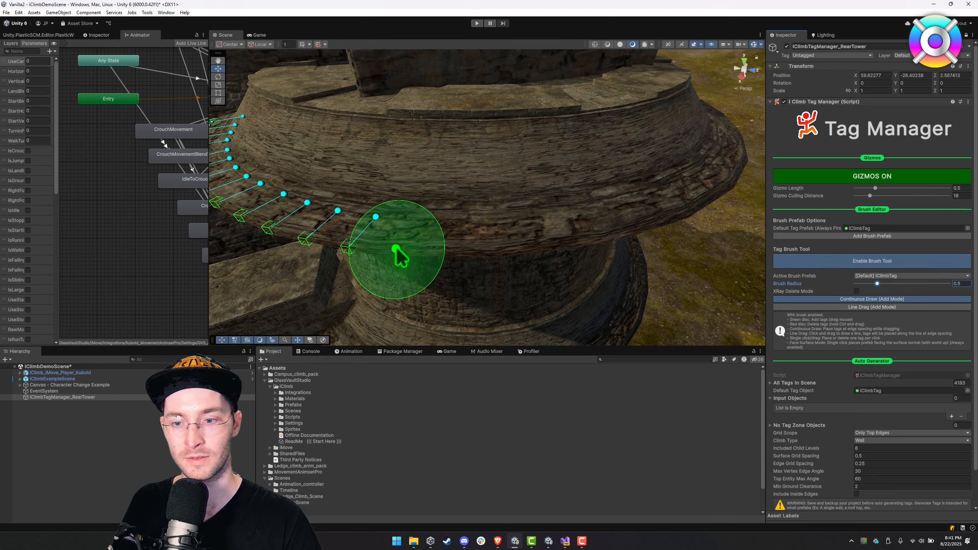
mouse_move(398, 251)
mouse_down()
mouse_move(541, 251)
mouse_move(650, 225)
mouse_up()
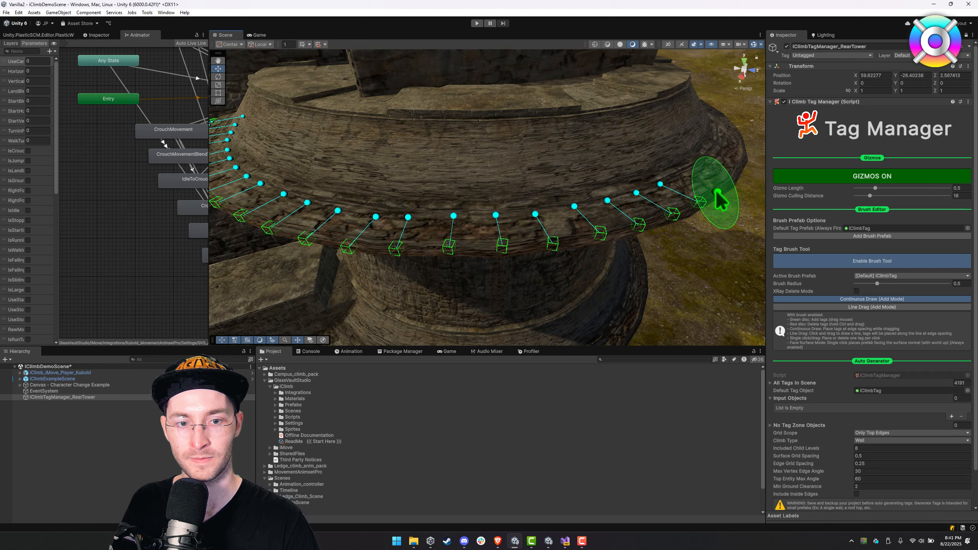
- Switch the brush to Line Drag and lay a straight line of climb tags along the battlement block's top edge
key(s)
mouse_move(657, 219)
right_down()
mouse_move(683, 193)
mouse_move(737, 168)
mouse_move(644, 186)
right_up()
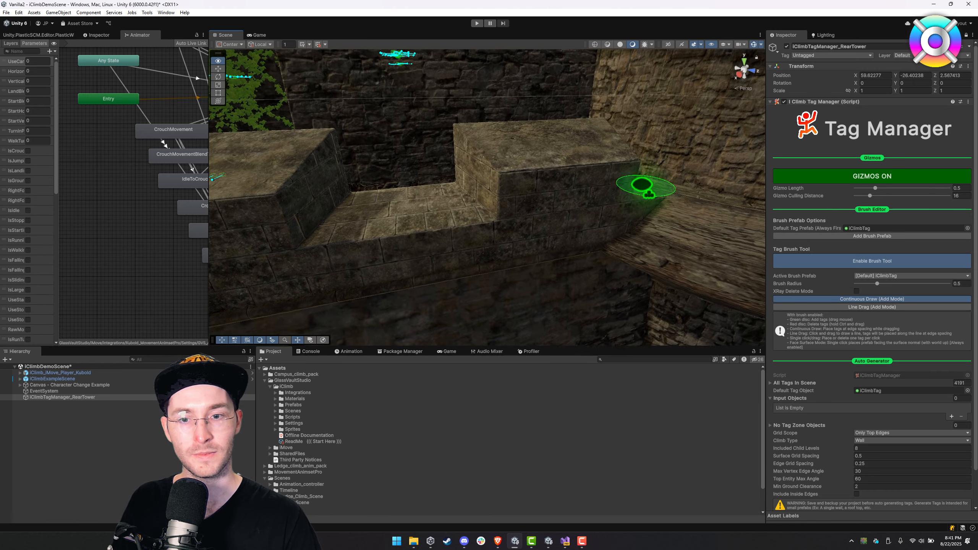
click(836, 308)
right_drag(612, 247, 572, 234)
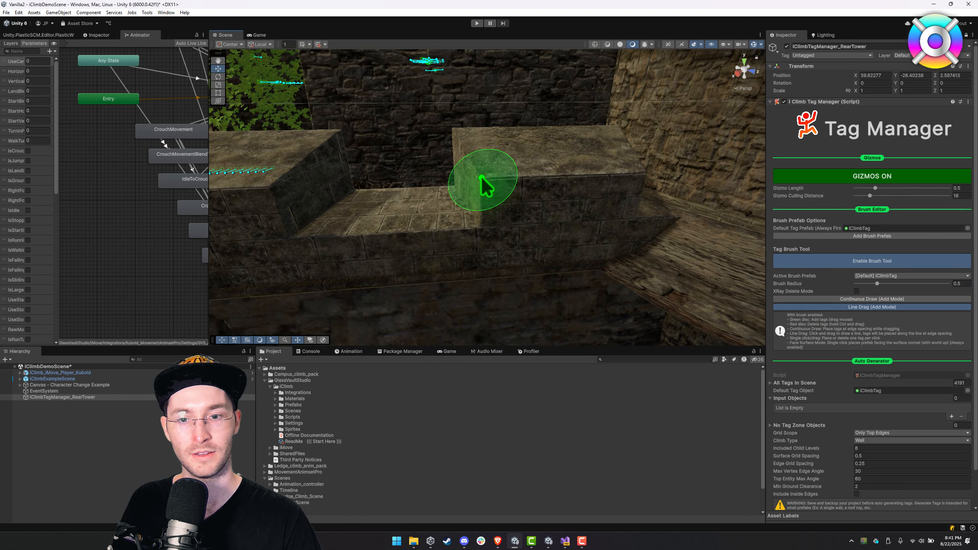
drag(522, 177, 612, 227)
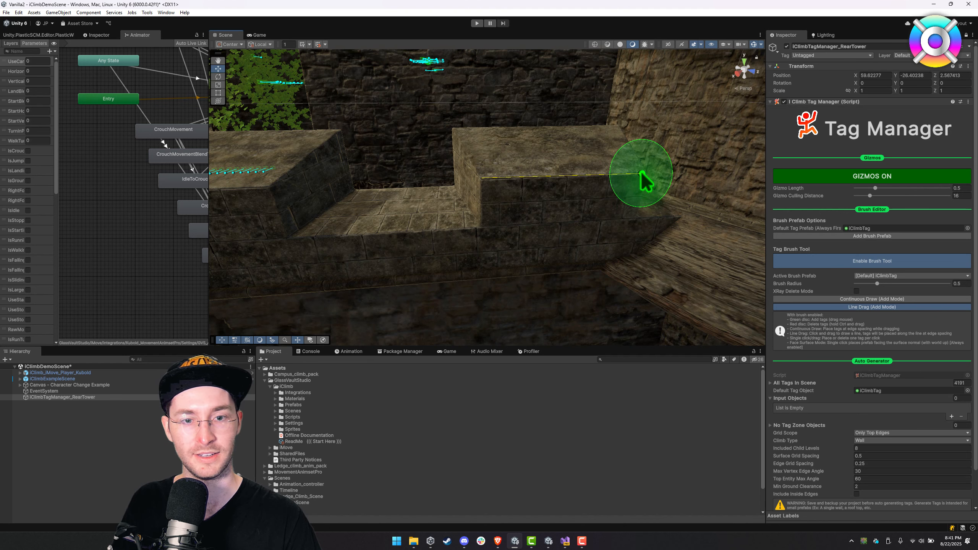
- Lay further straight lines of climb tags along the neighbouring battlement block's top edge, the gap beside it and the remaining wall edges
key(a)
right_drag(590, 238, 588, 247)
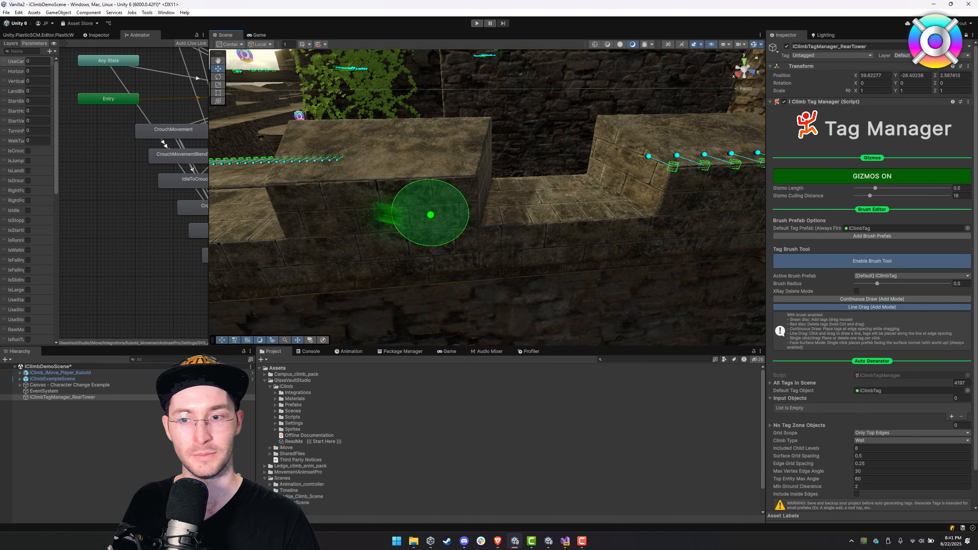
drag(274, 182, 471, 178)
drag(493, 225, 650, 215)
key(s)
right_drag(647, 218, 578, 241)
drag(303, 219, 741, 253)
mouse_move(741, 252)
right_down()
mouse_move(603, 244)
mouse_move(664, 177)
mouse_move(644, 208)
right_up()
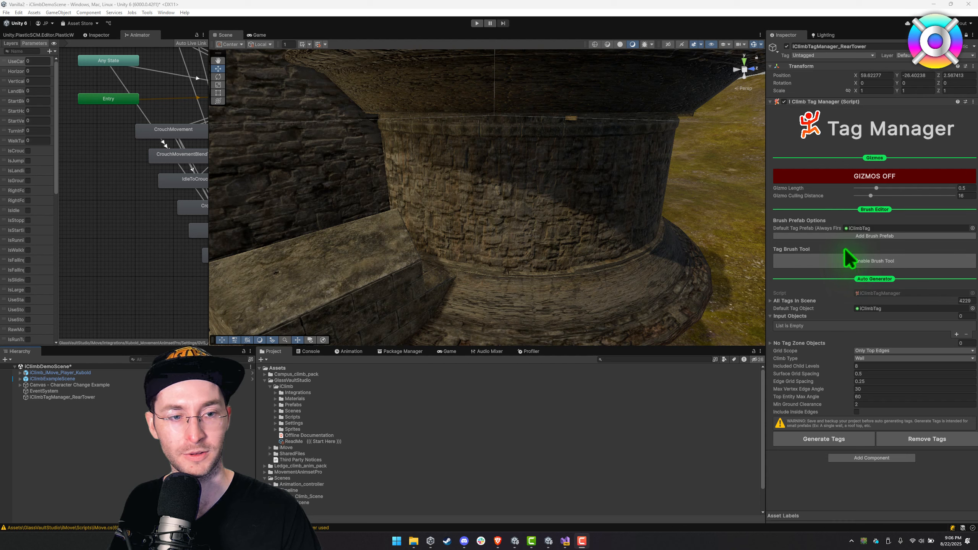
- Add an additional brush prefab slot to the Tag Manager and open the Ledge prefab from iClimb's Prefabs folder
click(907, 237)
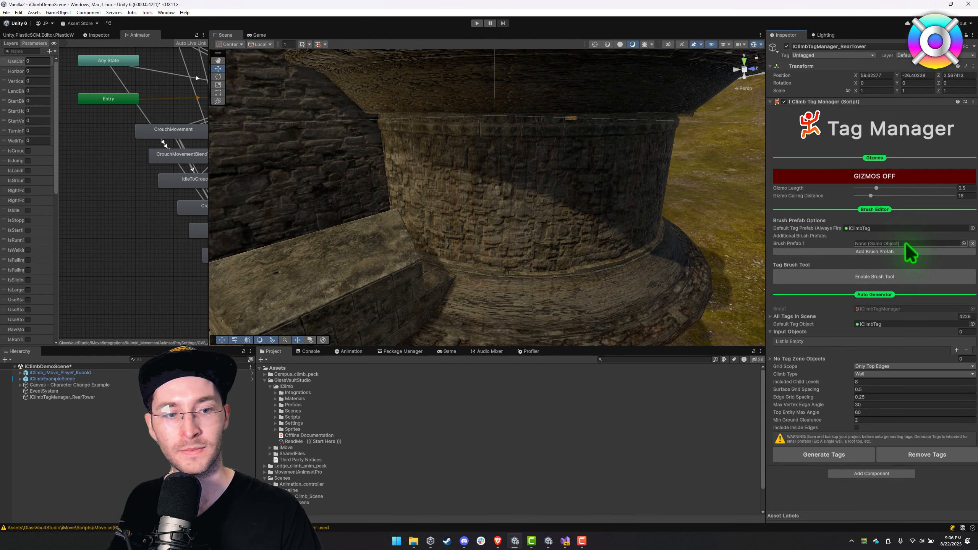
click(276, 405)
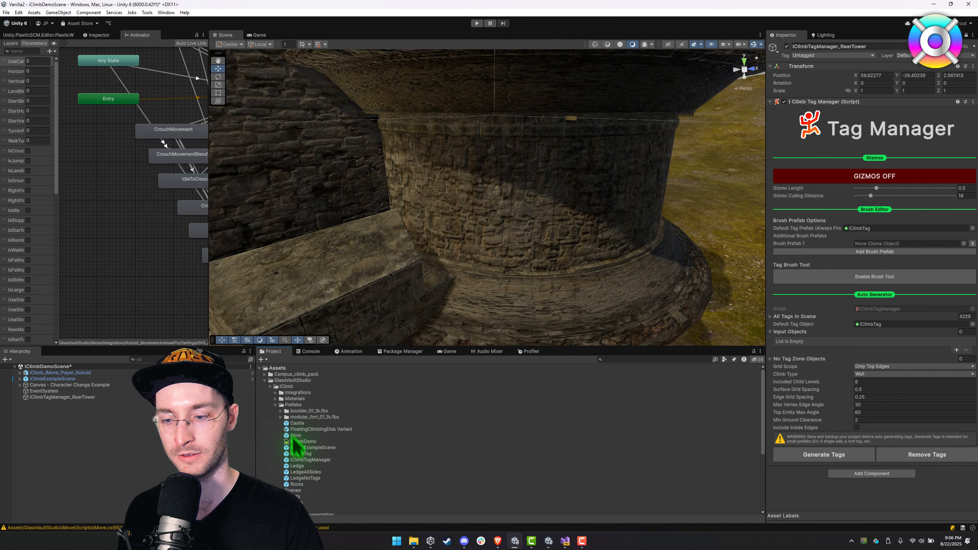
double_click(298, 467)
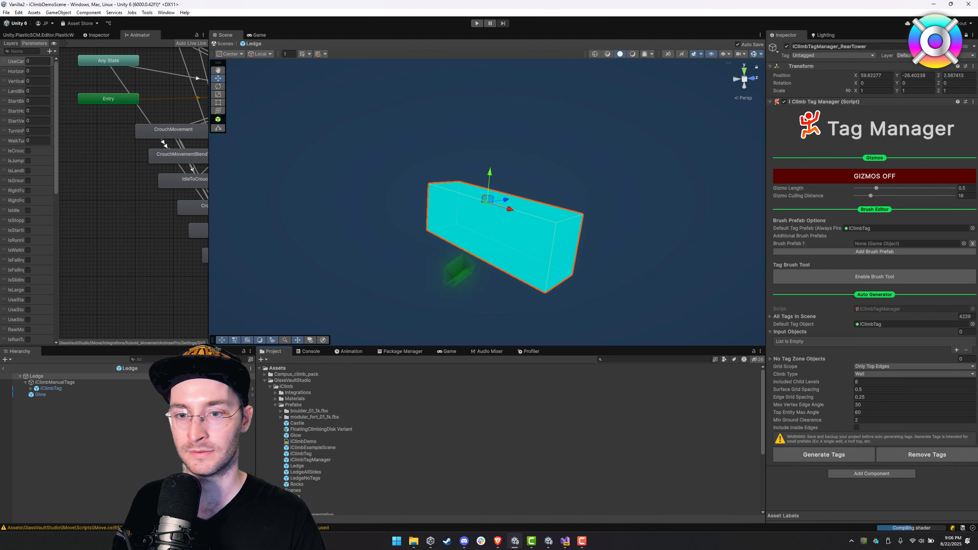
- Examine the Ledge prefab's block from several sides together with its IClimbTag child
alt+drag(452, 273, 286, 227)
key(w)
right_drag(286, 227, 335, 215)
key(a)
key(s)
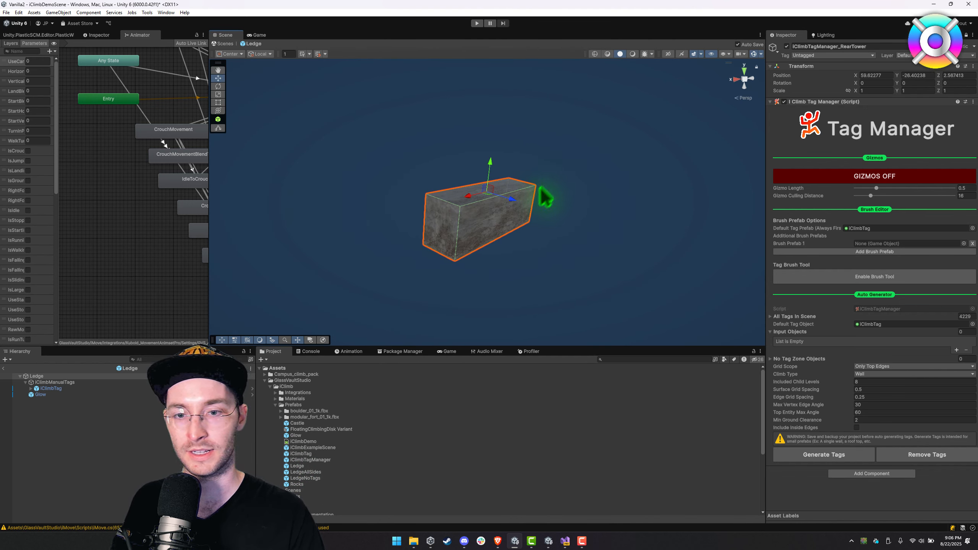
alt+drag(486, 215, 409, 210)
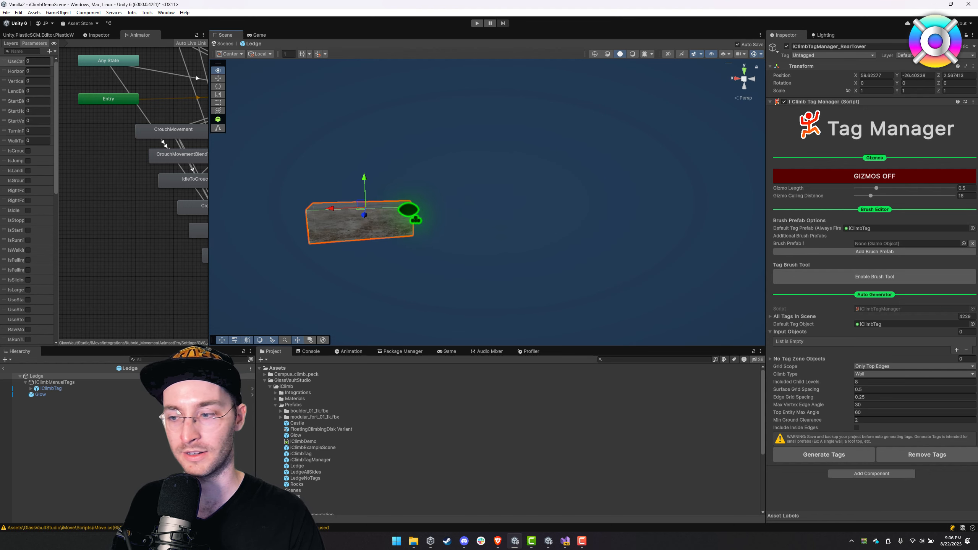
click(51, 388)
alt+drag(360, 236, 576, 266)
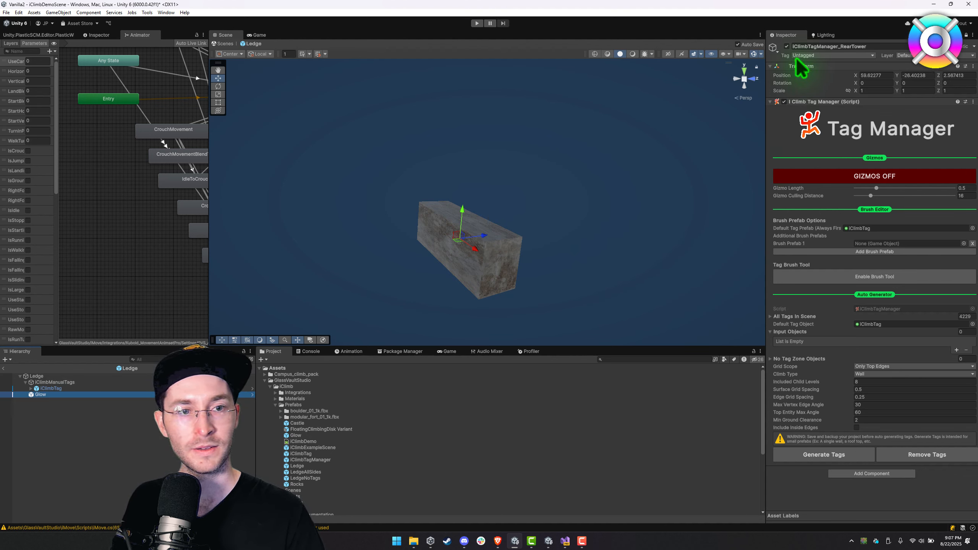
- Unlock the Inspector to show the Glow object, and toggle its Mesh Renderer on and off again
click(966, 35)
click(784, 140)
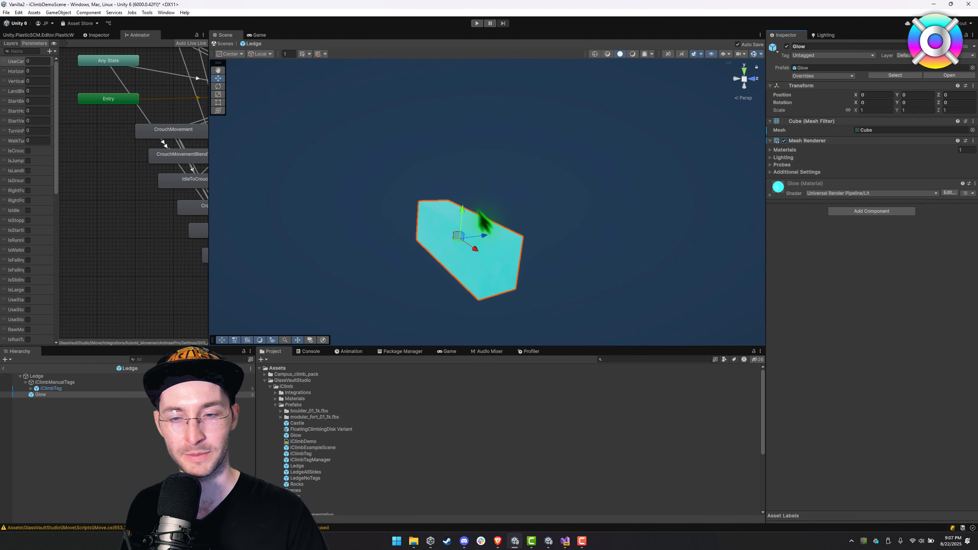
click(784, 141)
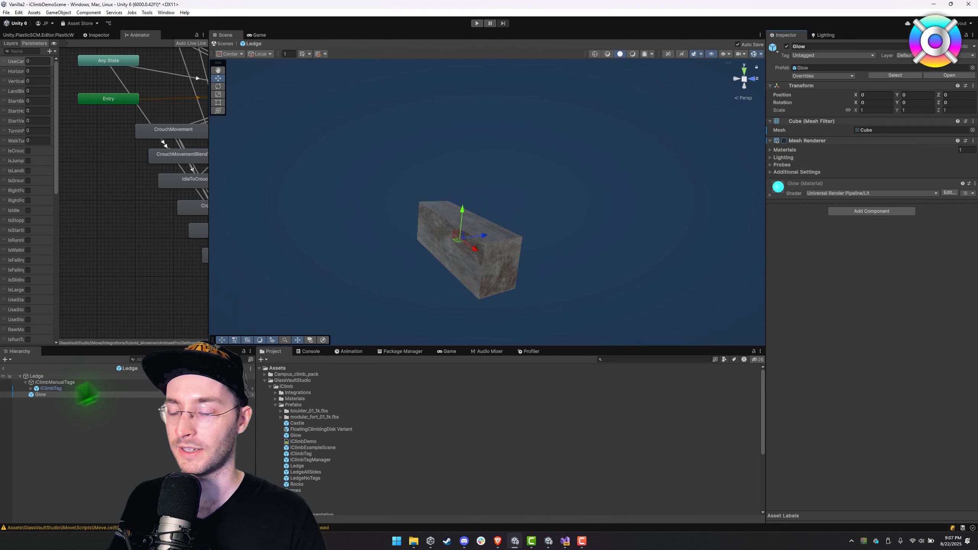
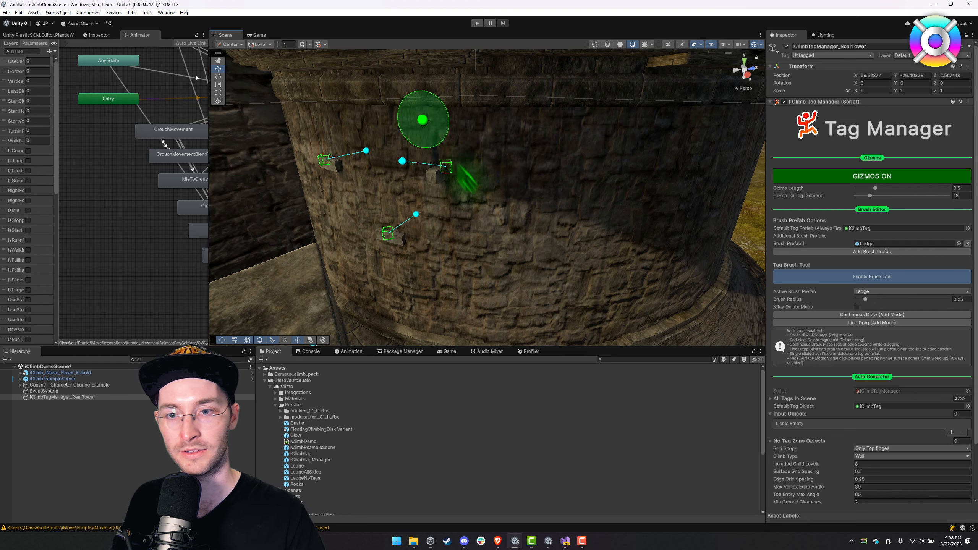
- Try to add another ledge across the tower's stone wall, and undo the latest ledge placements
right_drag(462, 179, 493, 213)
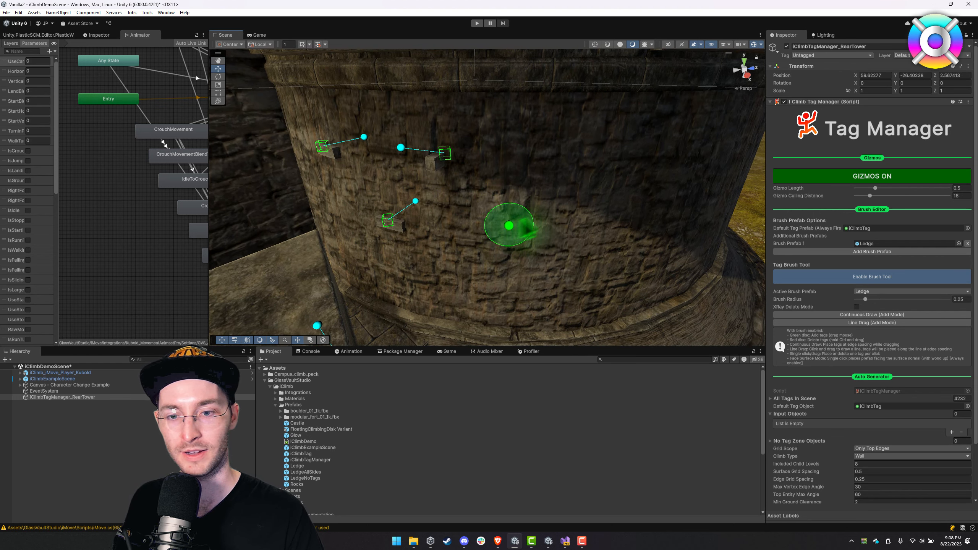
mouse_move(541, 224)
mouse_down()
mouse_move(676, 153)
mouse_move(676, 216)
mouse_up()
key(ctrl+z)
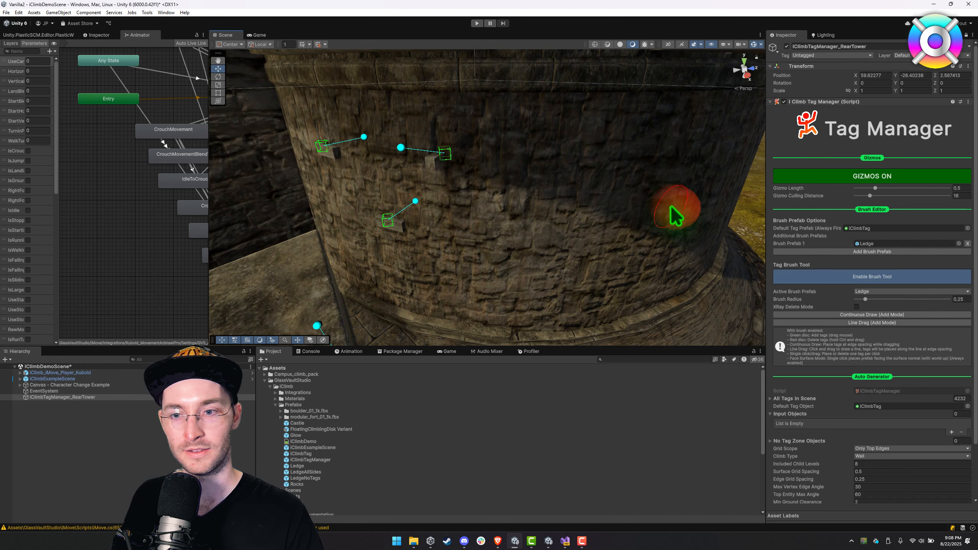
key(ctrl+z)
- Place a Ledge prefab high on the tower's stone wall, above the two existing ledges
right_drag(565, 179, 573, 243)
key(w)
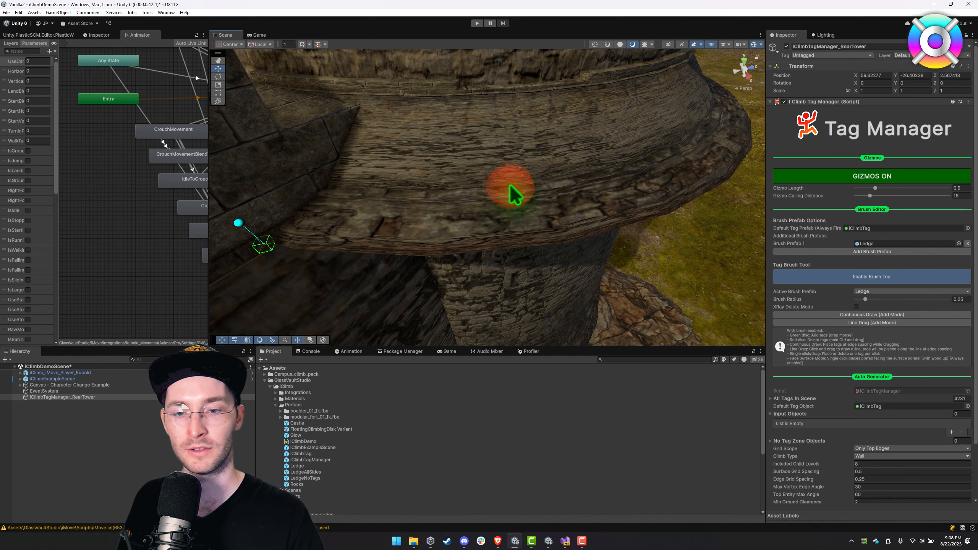
mouse_move(510, 186)
right_down()
mouse_move(483, 136)
mouse_move(492, 147)
mouse_move(485, 156)
right_up()
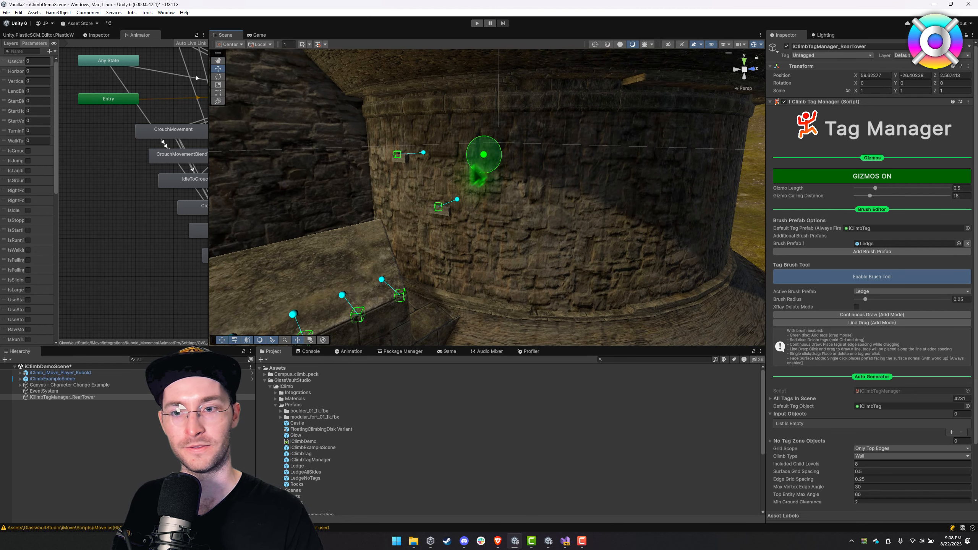
right_drag(483, 196, 483, 204)
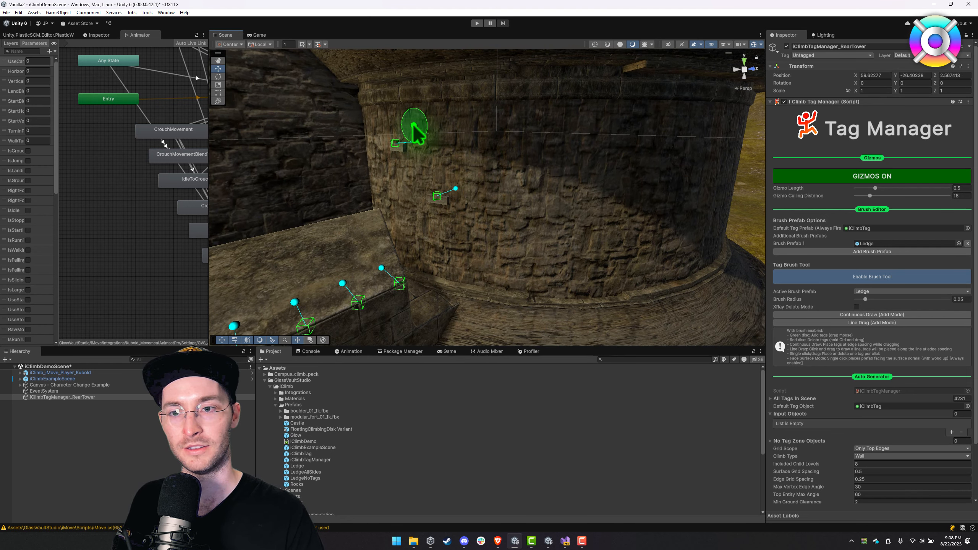
click(468, 123)
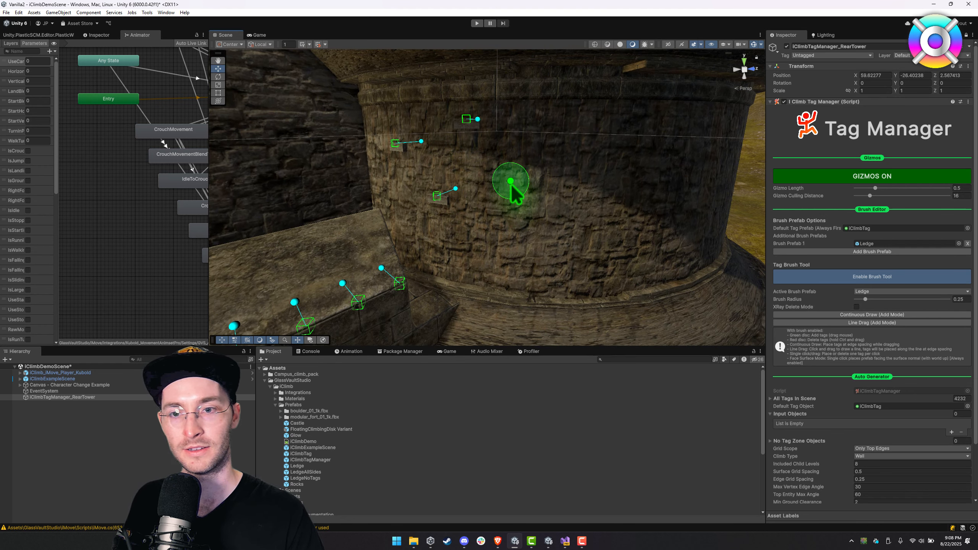
- Place more Ledge prefabs in staggered positions across the tower's stone wall, from the lower wall up to the upper row
click(573, 119)
click(477, 269)
click(609, 198)
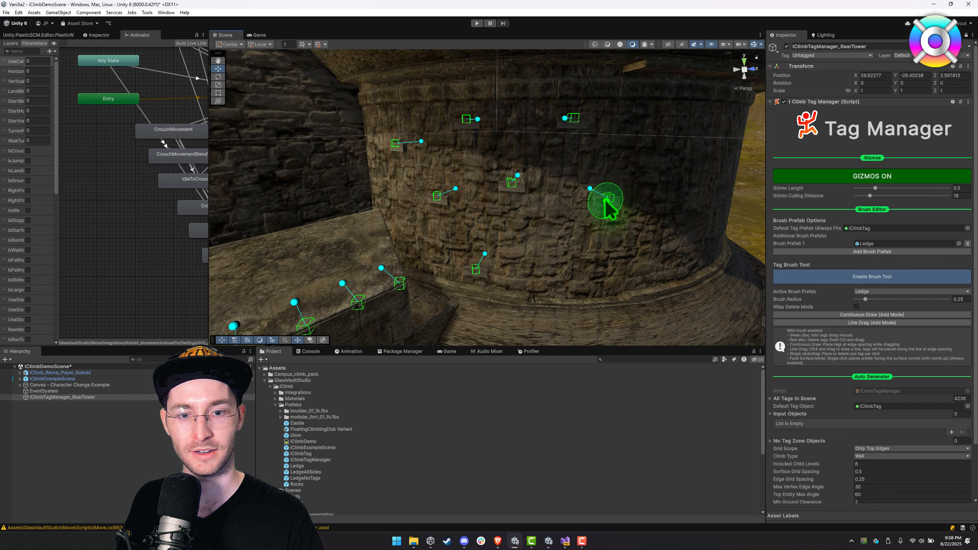
click(631, 134)
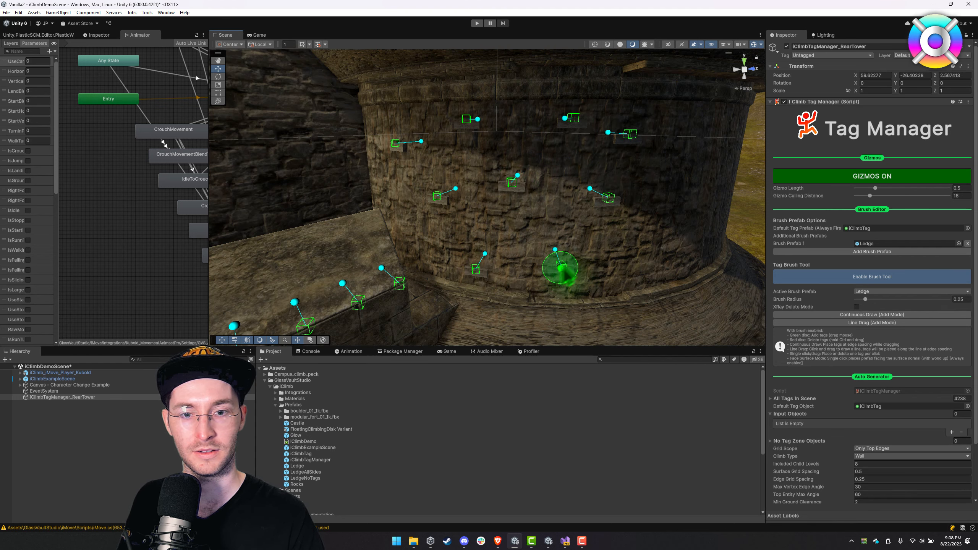
- Delete the two lowest ledges near the base of the tower's stone wall with the brush
key(s)
key(d)
right_drag(579, 233, 558, 207)
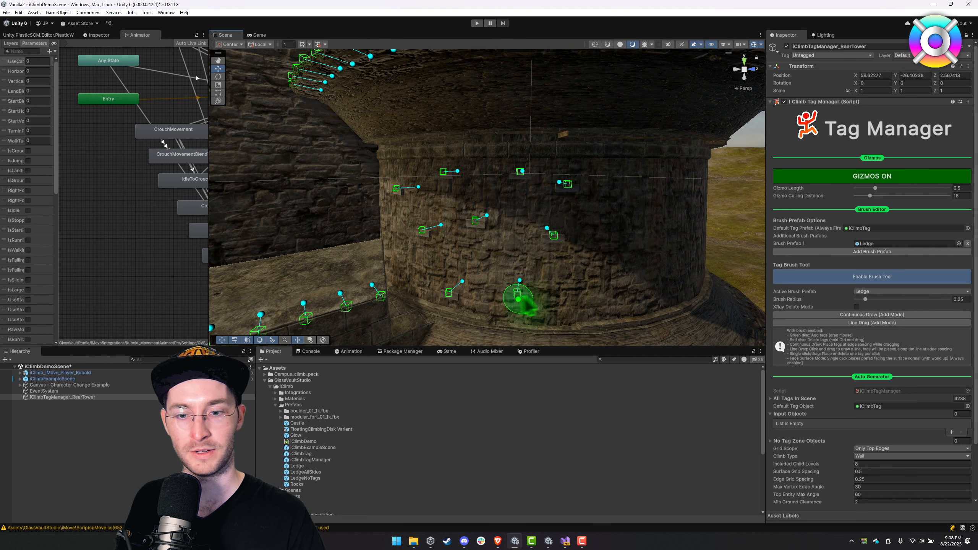
ctrl+click(516, 296)
ctrl+click(454, 297)
- Place a Ledge prefab high on the tower, close to where it meets the dark castle wall
right_drag(478, 275, 479, 261)
key(w)
key(a)
click(426, 178)
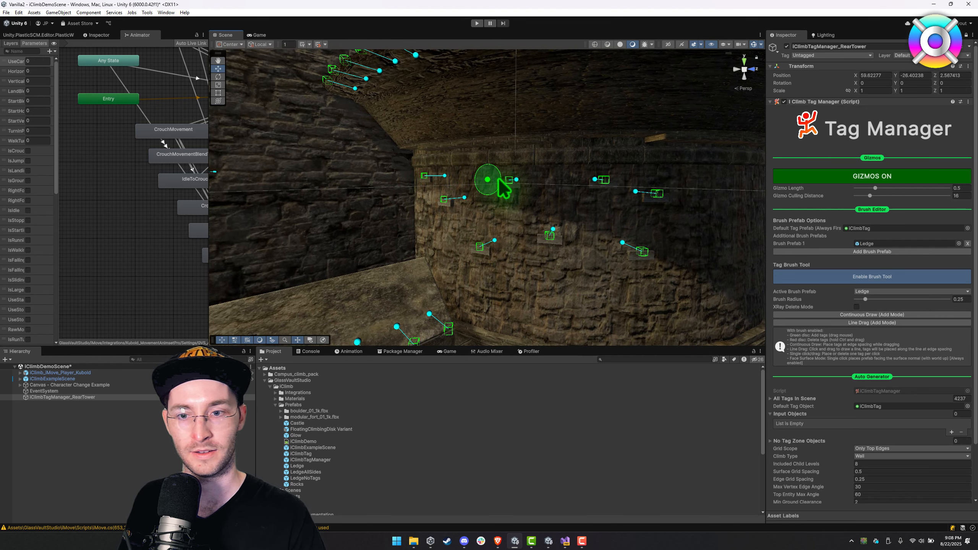
- Place staggered Ledge prefabs around the bare outer section of the tower wall beneath the overhanging rim
key(d)
key(s)
right_drag(489, 179, 454, 190)
click(429, 192)
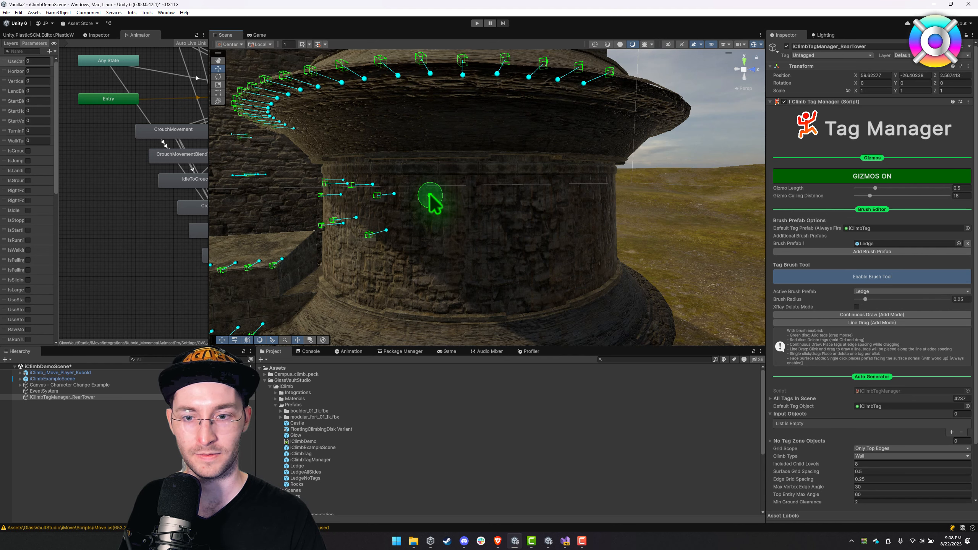
click(439, 220)
click(480, 192)
click(493, 230)
click(534, 193)
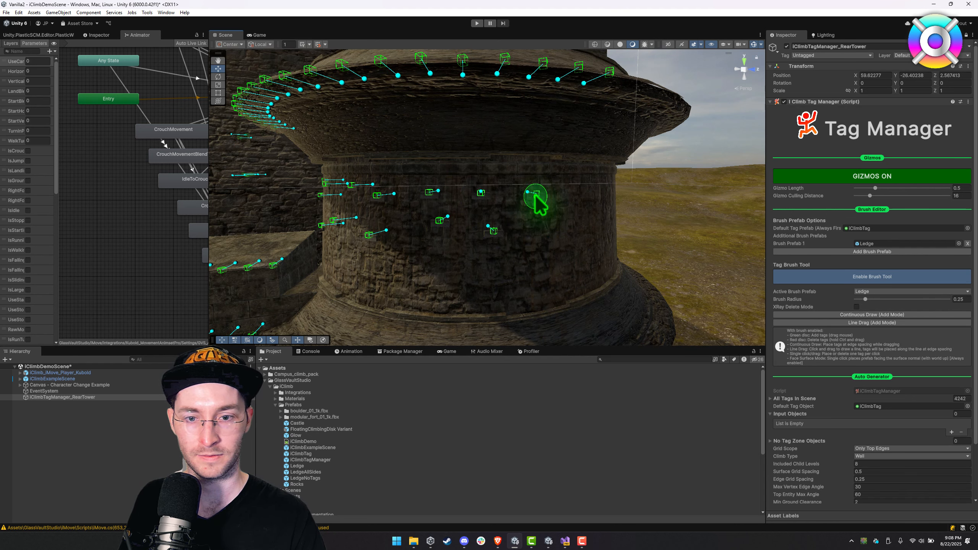
click(543, 225)
click(568, 203)
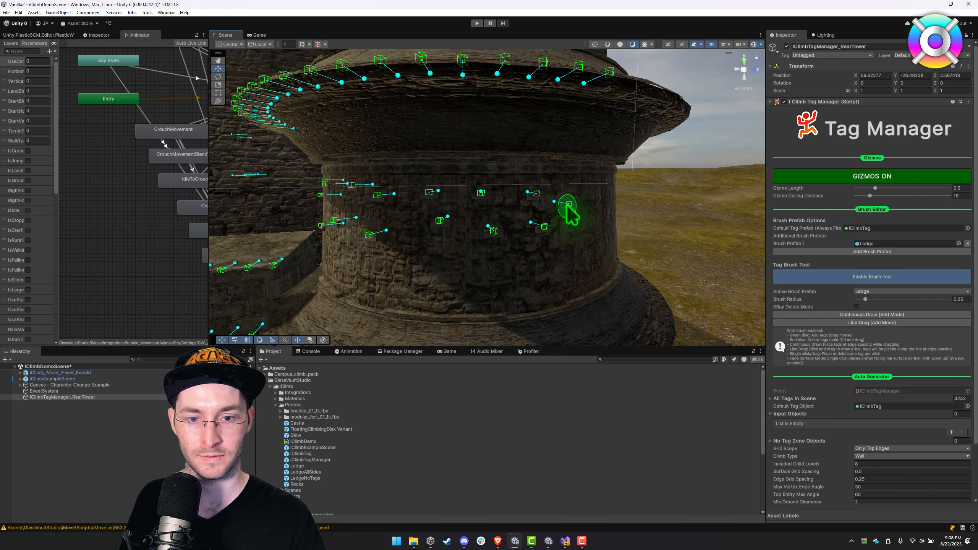
click(589, 188)
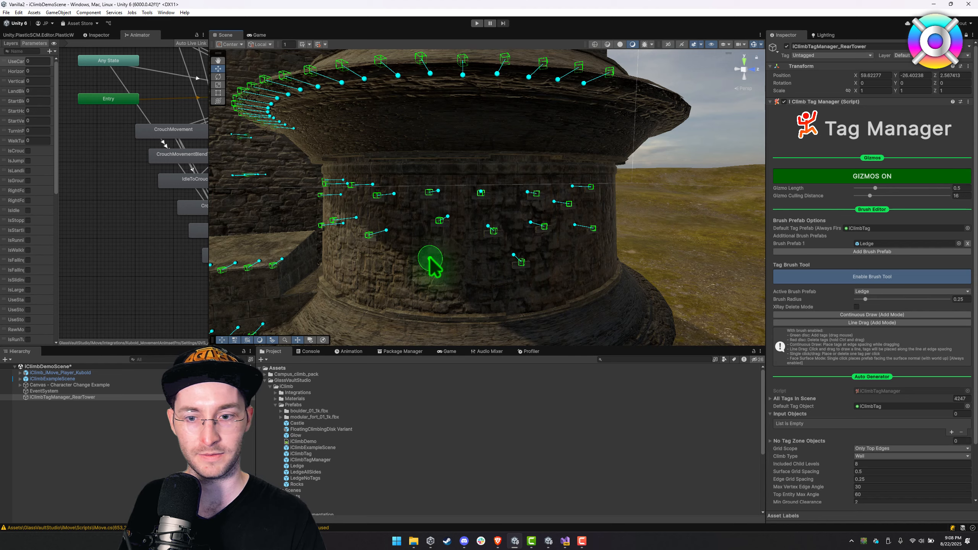
- Continue the ledge path onto the tower's far side with more Ledge prefabs at alternating heights
alt+drag(555, 228, 439, 210)
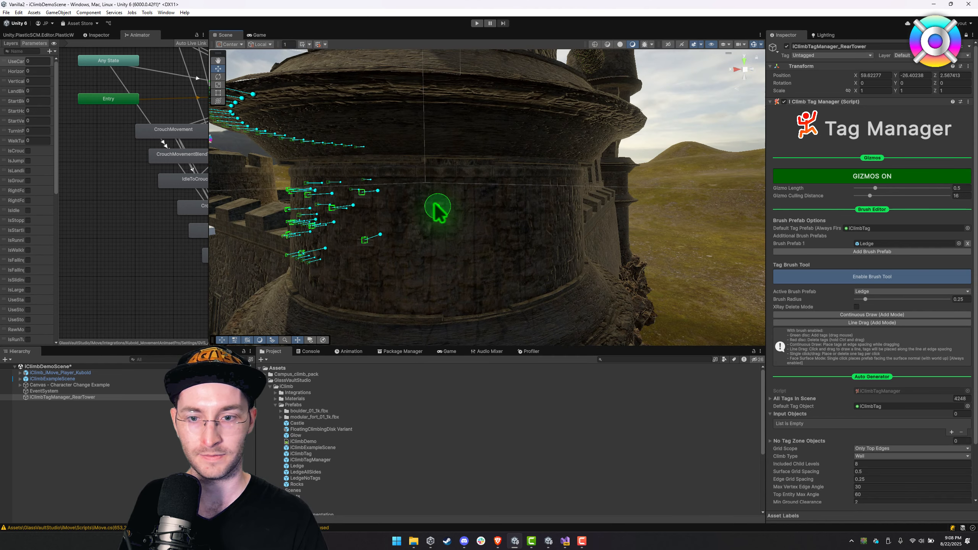
click(433, 200)
click(437, 250)
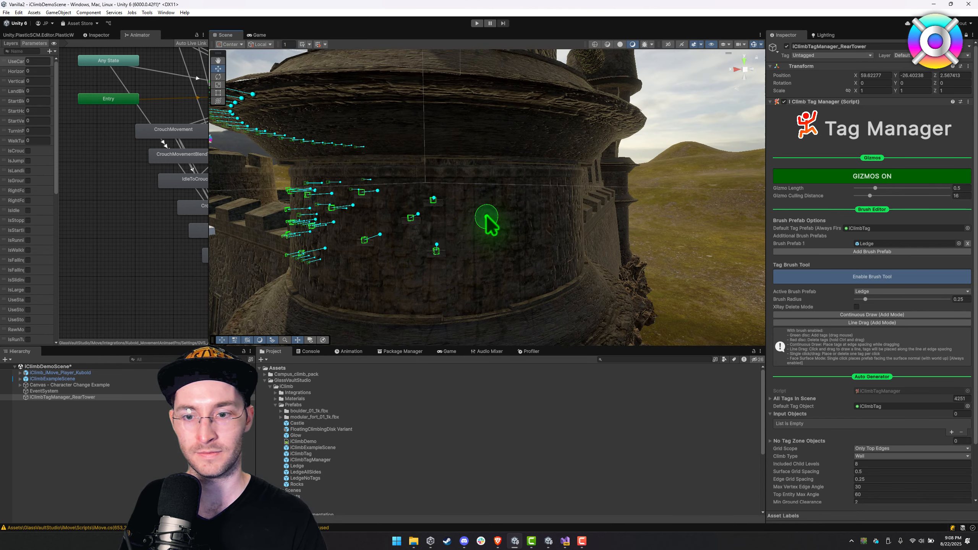
- Examine the ledge route around the tower up close and from farther away
key(a)
right_drag(411, 246, 533, 254)
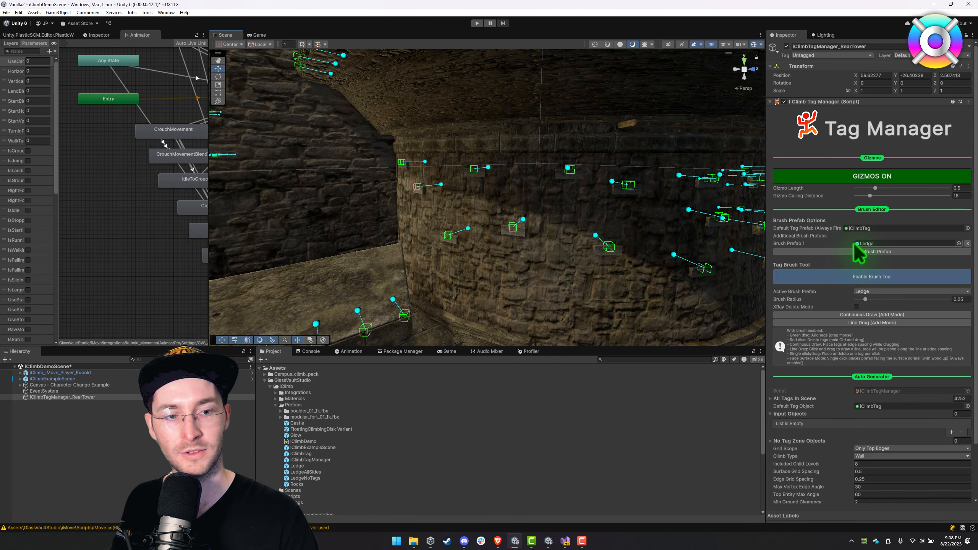
key(w)
right_drag(614, 204, 619, 229)
key(s)
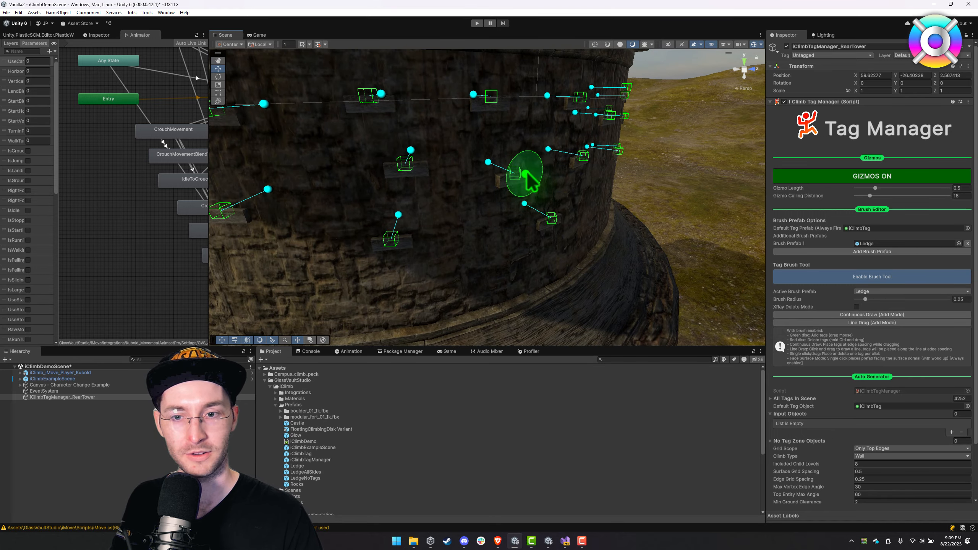
mouse_move(527, 174)
right_down()
mouse_move(531, 189)
mouse_move(526, 180)
mouse_move(559, 175)
mouse_move(831, 201)
mouse_move(845, 192)
right_up()
key(a)
key(q)
right_drag(618, 171, 621, 170)
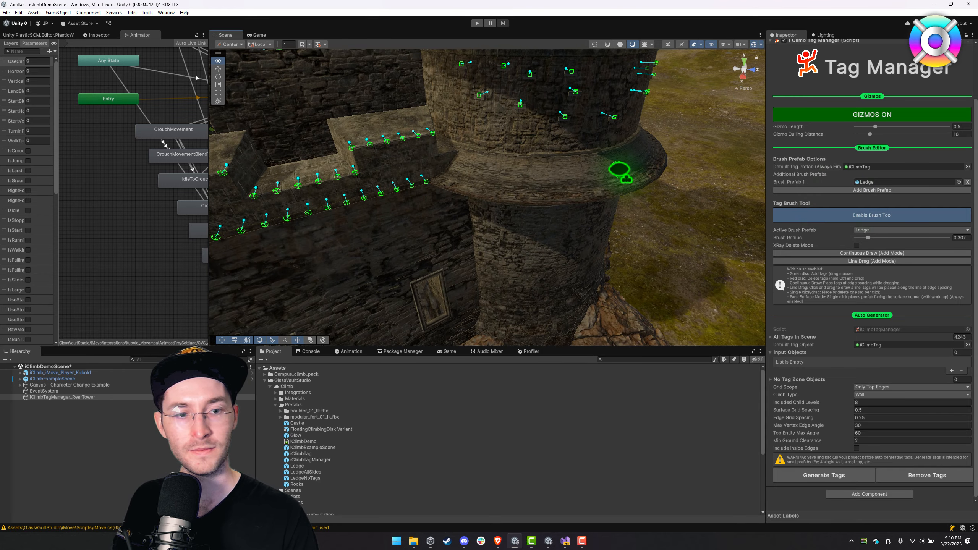
- Turn off the tag brush tool and expand the auto generator's No Tag Zone Objects list
click(846, 215)
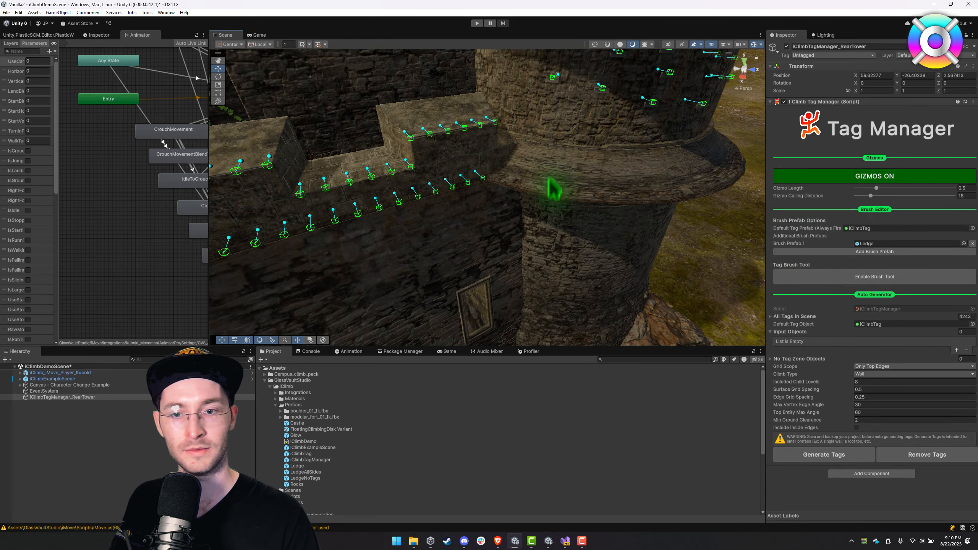
right_drag(551, 180, 571, 157)
key(e)
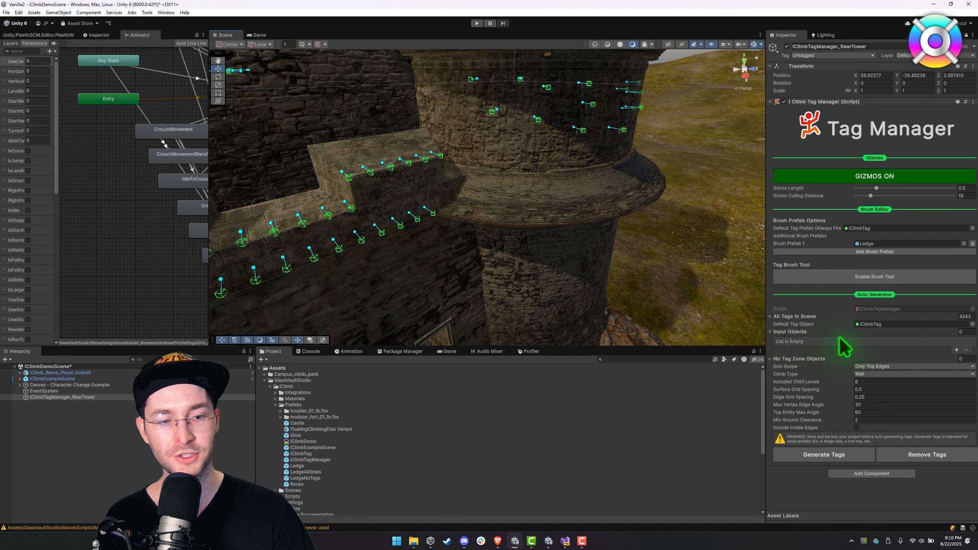
click(774, 359)
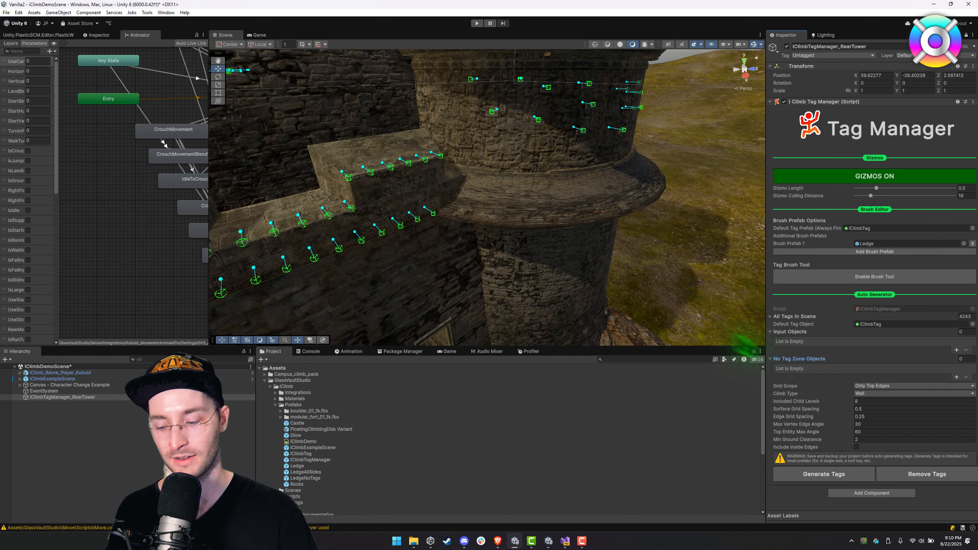
- Inspect the tower ledges and the tags around the ivy-covered castle wall and its window openings
right_drag(599, 255, 607, 256)
key(w)
key(d)
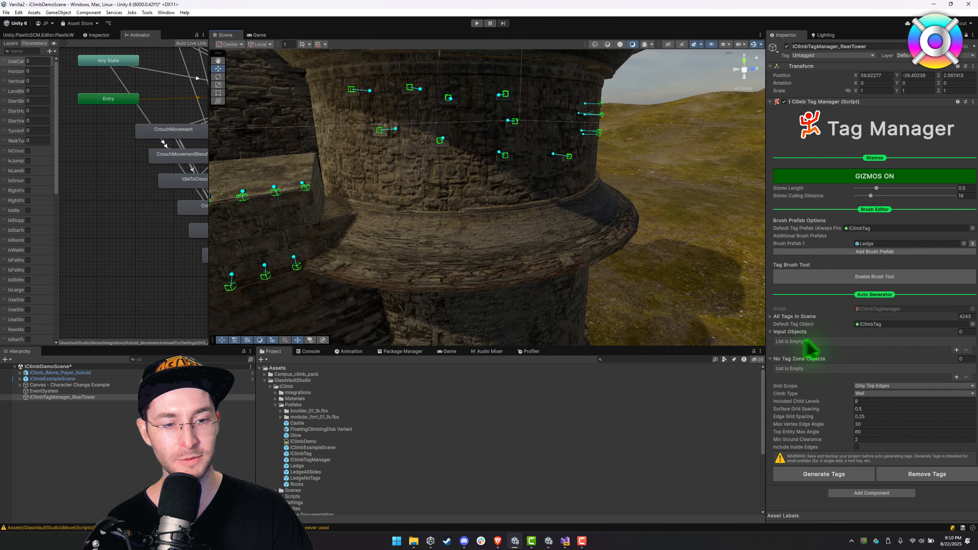
key(a)
right_drag(556, 243, 547, 185)
click(544, 280)
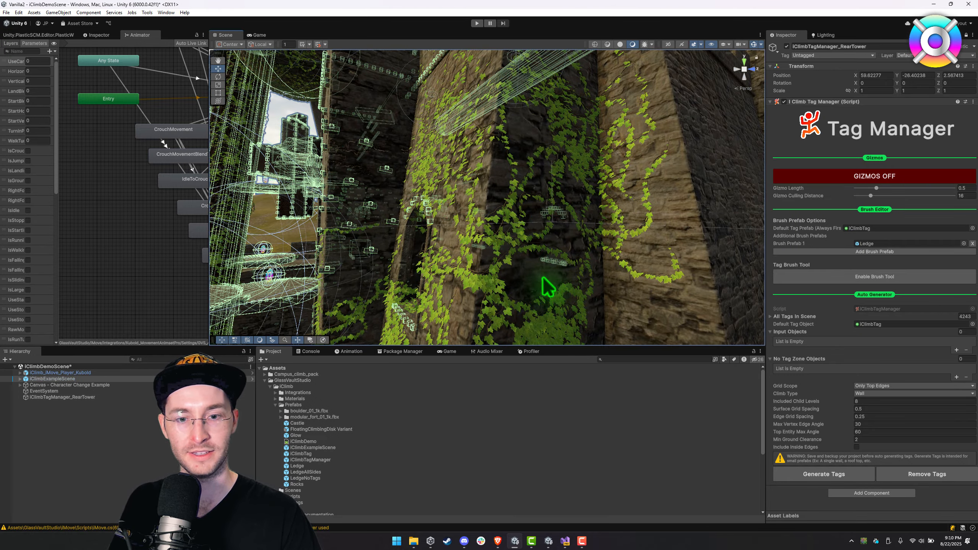
click(544, 281)
right_drag(546, 282, 607, 174)
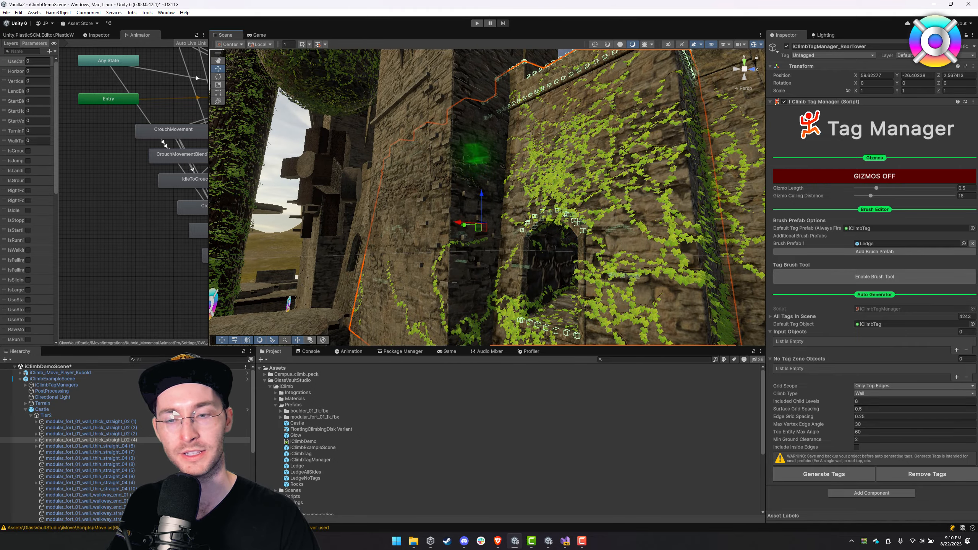
right_drag(617, 183, 565, 188)
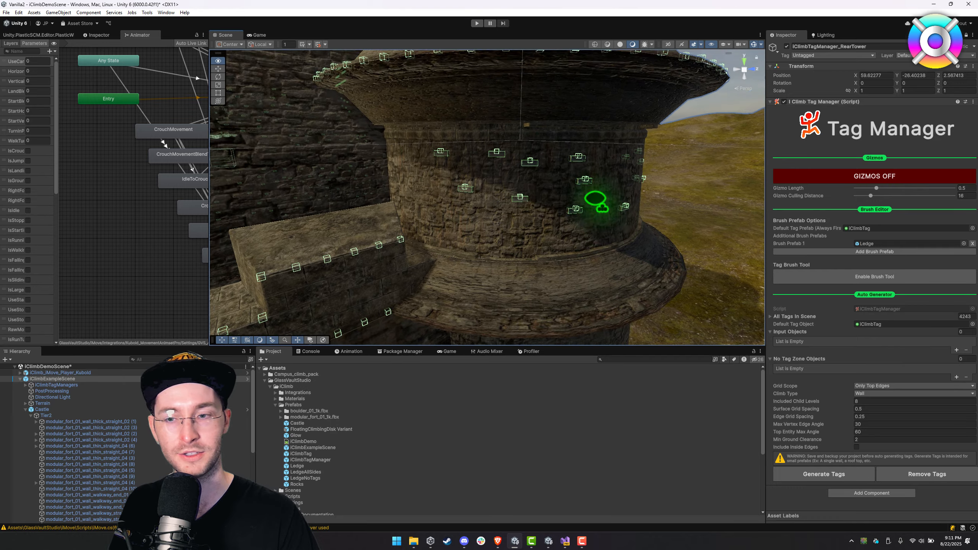
right_drag(475, 199, 523, 166)
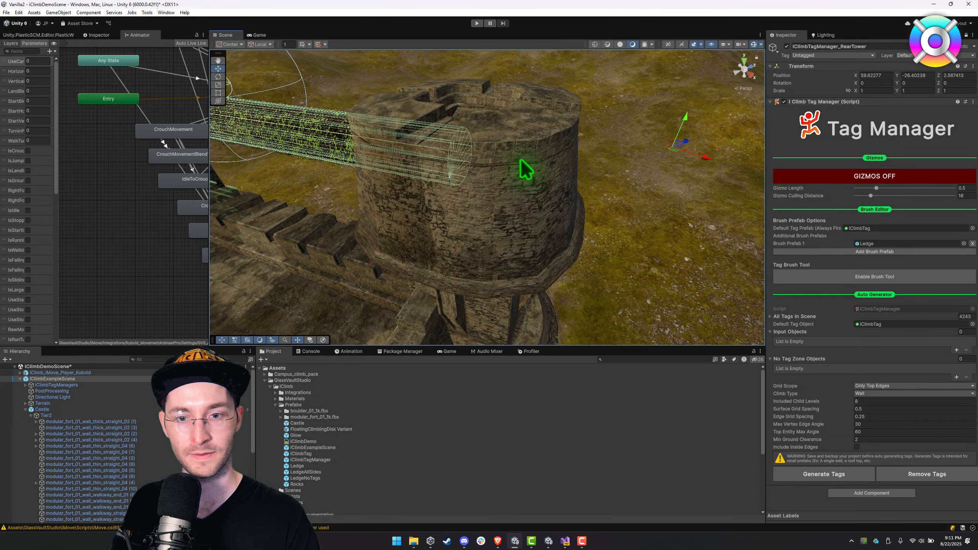
- Assign the four modular_fort_01_wall_thick_corner_01 pieces of SpireTop to the auto generator's Input Objects
click(522, 160)
scroll(164, 448, down, 3)
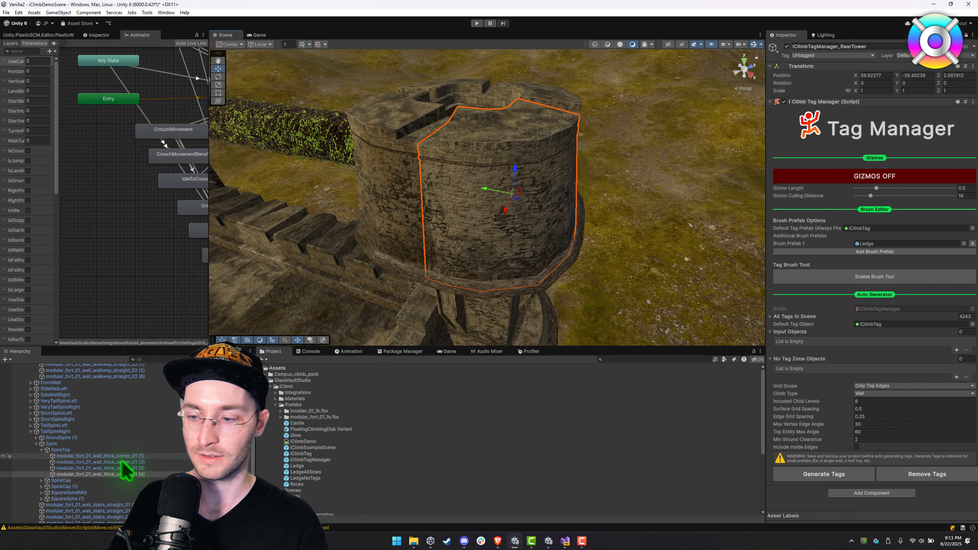
click(115, 456)
shift+click(121, 474)
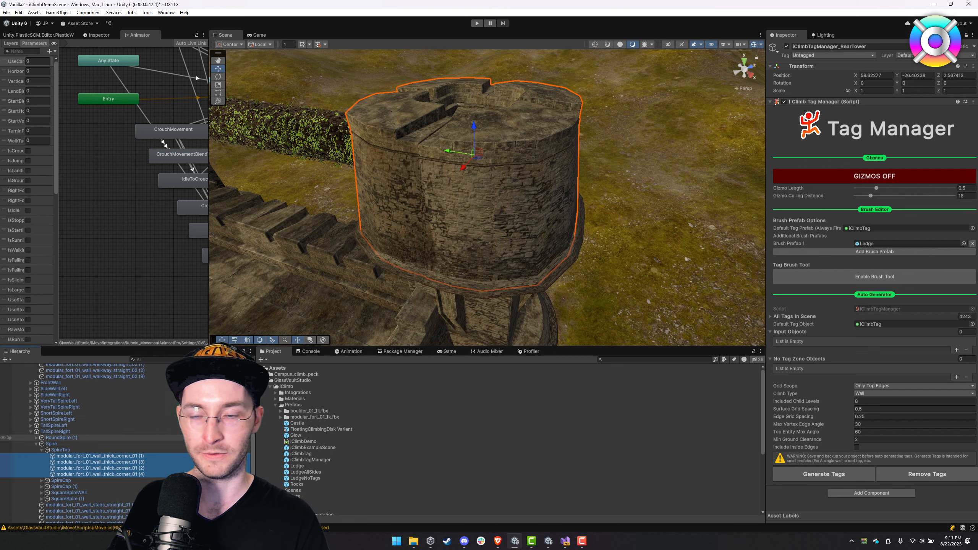
right_drag(468, 231, 423, 262)
right_drag(532, 119, 497, 270)
right_drag(507, 216, 551, 132)
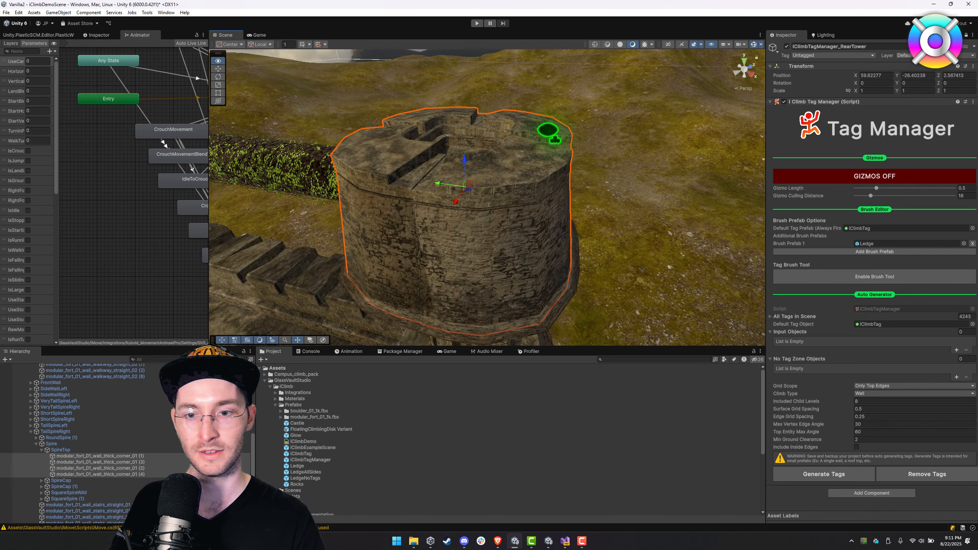
click(115, 467)
click(836, 332)
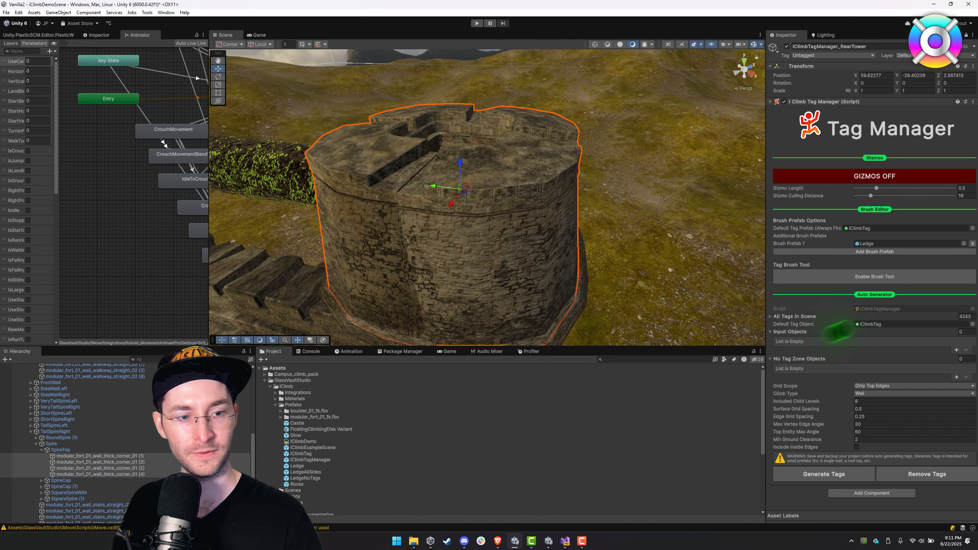
drag(891, 300, 806, 337)
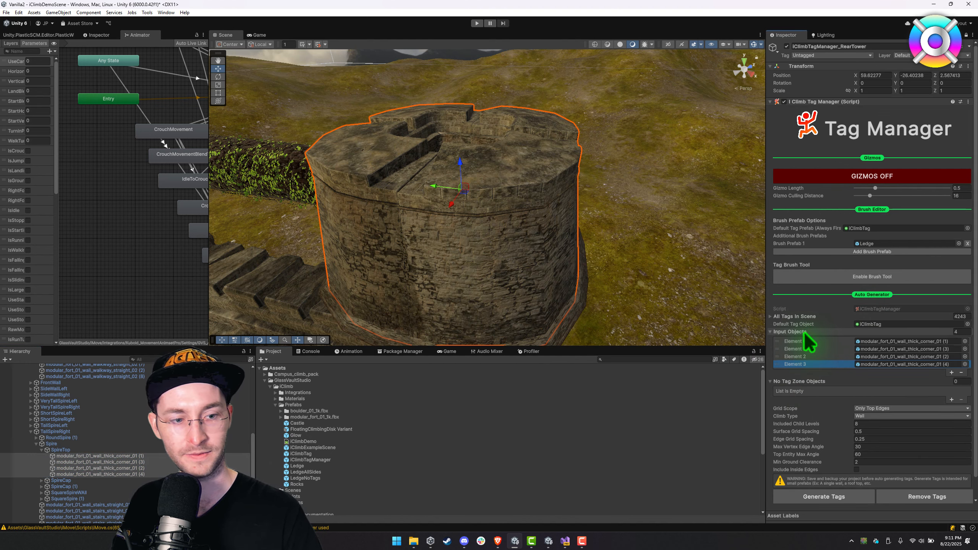
- Review the available Climb Type options in the auto generator settings, keeping Wall
alt+drag(654, 258, 743, 313)
scroll(822, 305, down, 1)
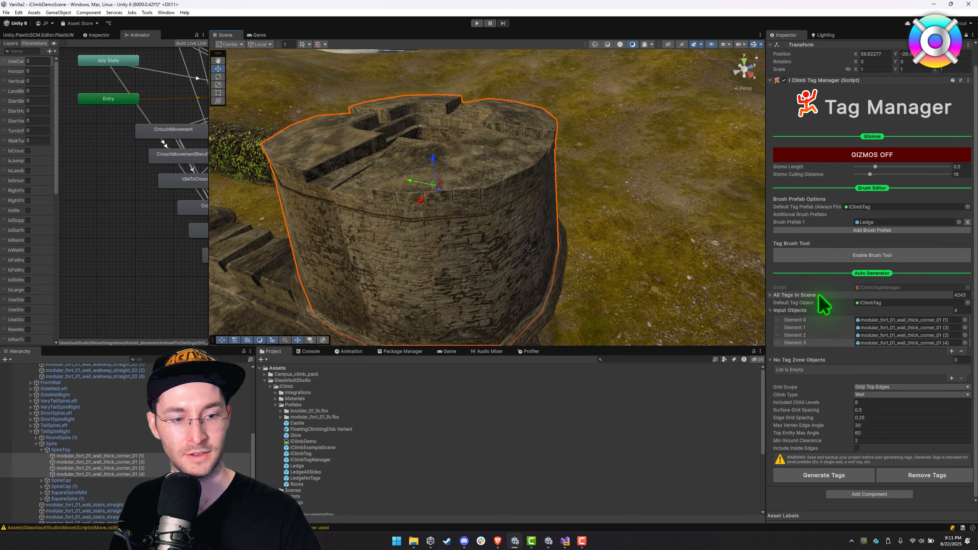
click(867, 394)
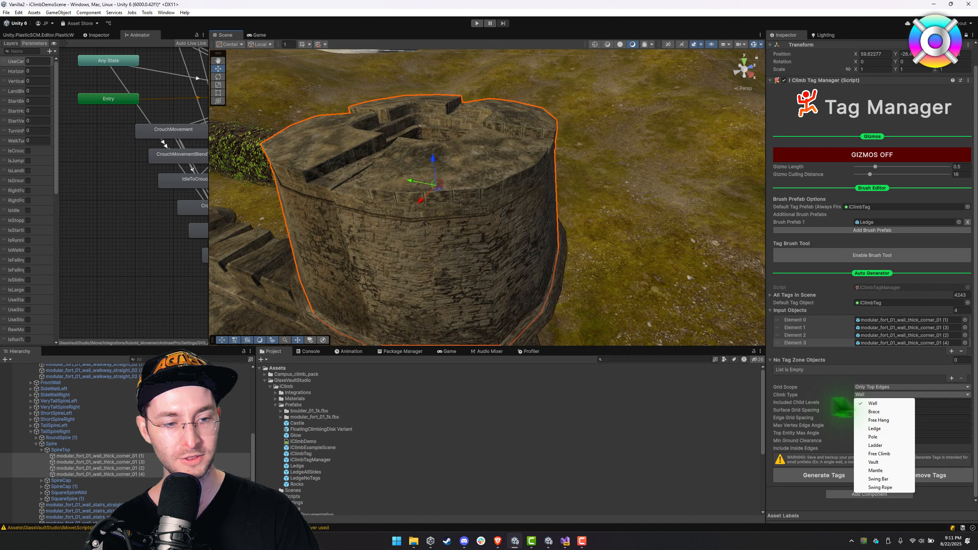
click(811, 404)
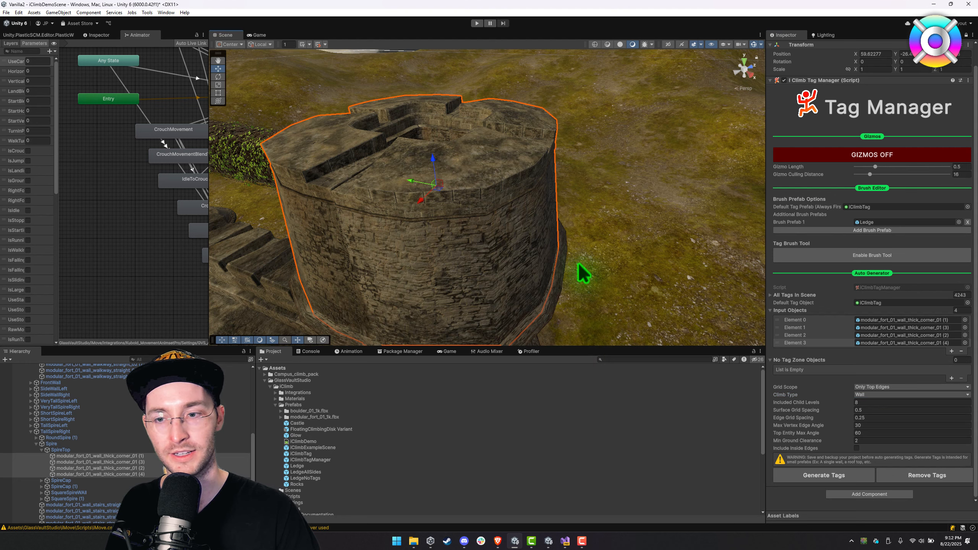
right_drag(578, 267, 577, 260)
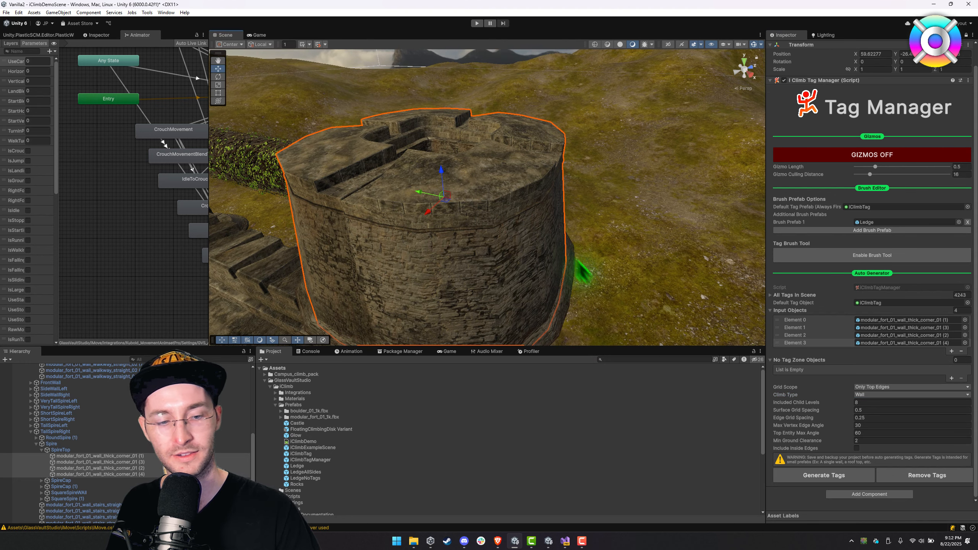
click(814, 475)
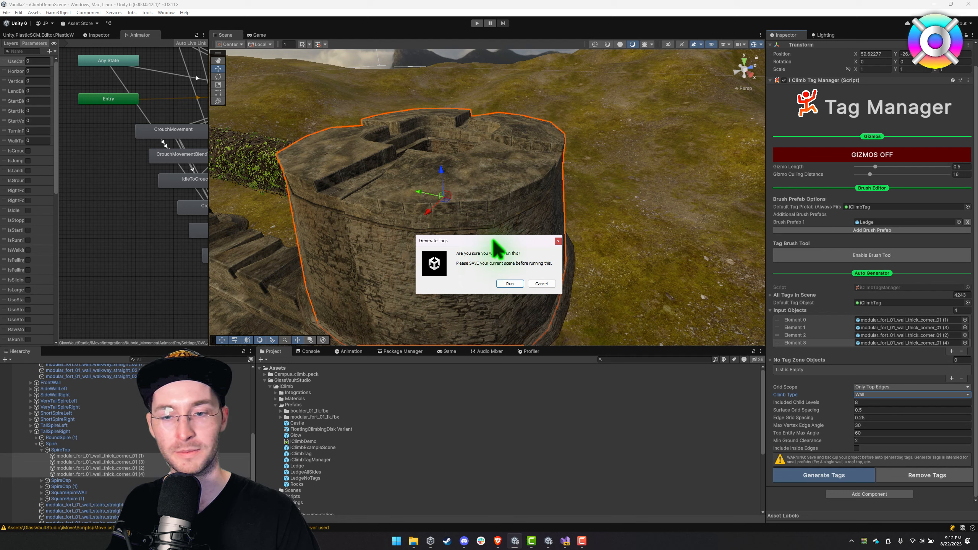
drag(493, 241, 467, 192)
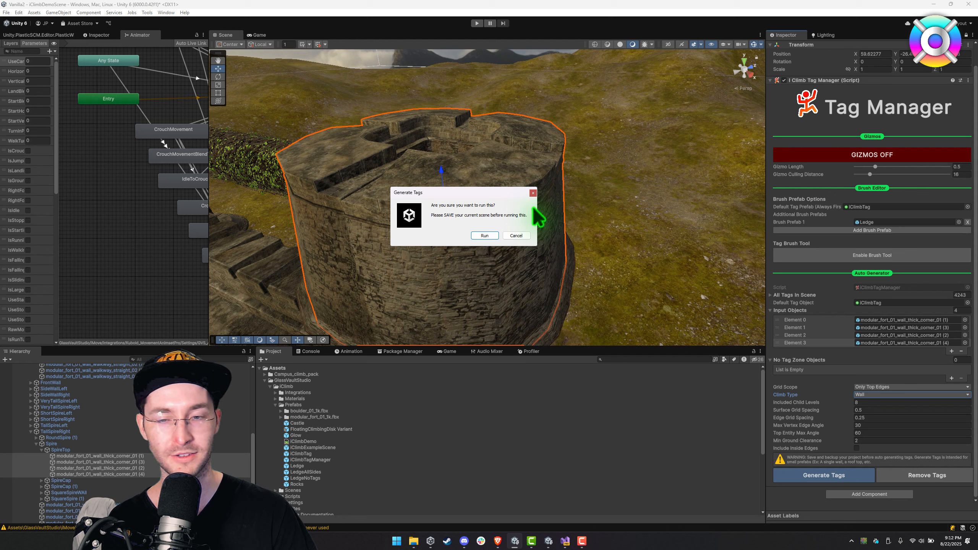
click(522, 236)
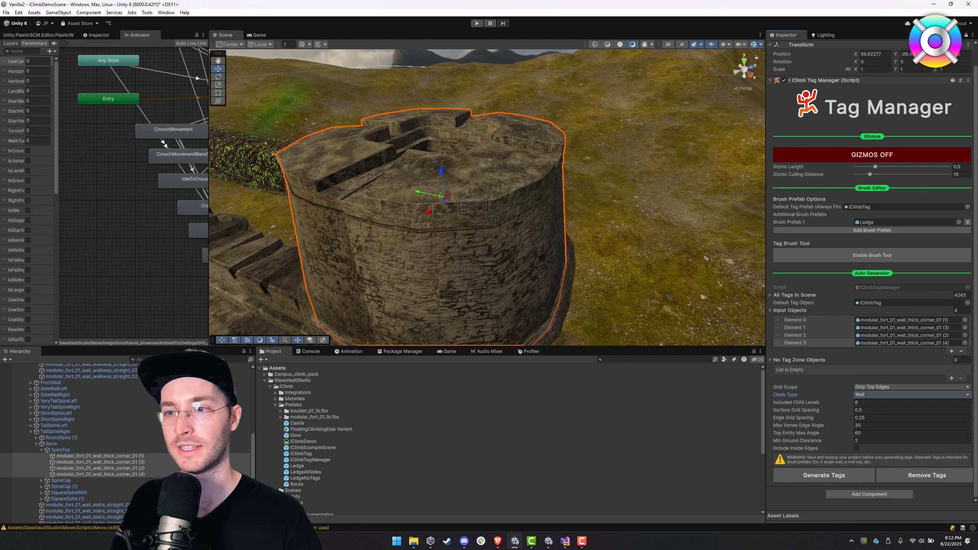
- Save the current scene
click(356, 31)
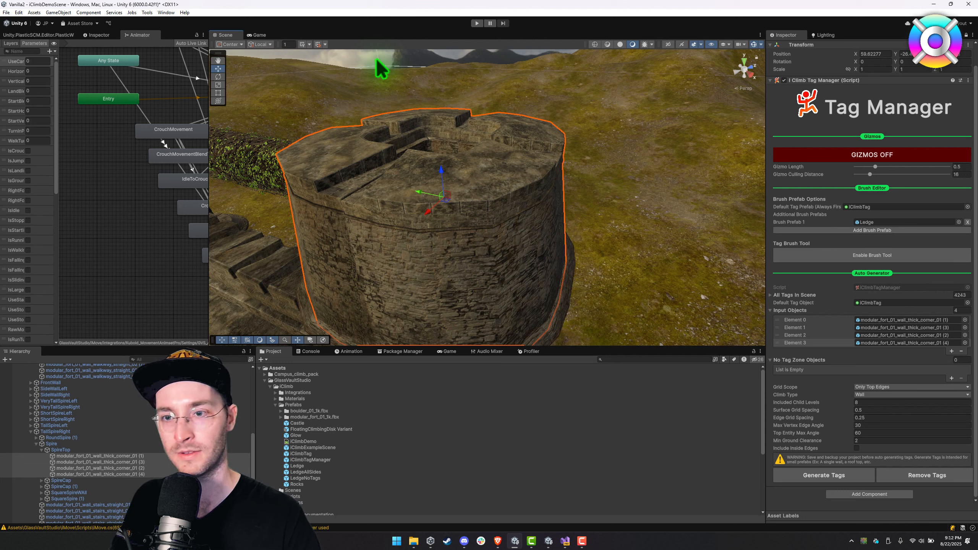
key(ctrl+s)
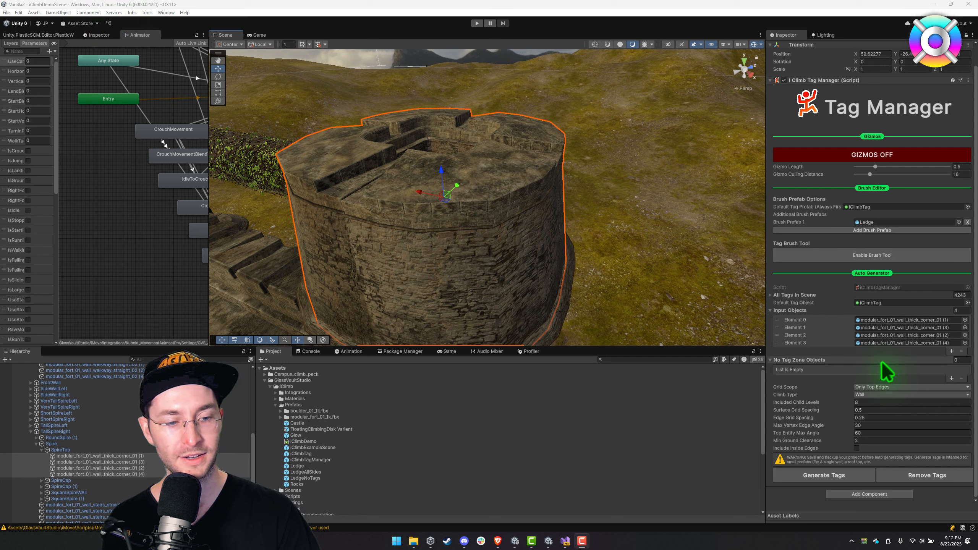
- Generate tags on the four SpireTop wall corner pieces with Grid Scope Only Top Edges and Climb Type Wall
click(831, 477)
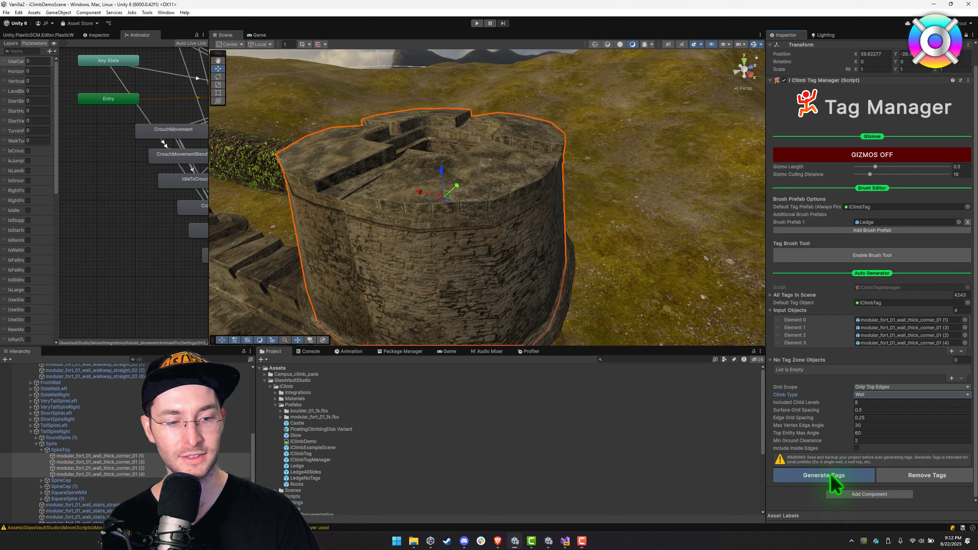
click(513, 286)
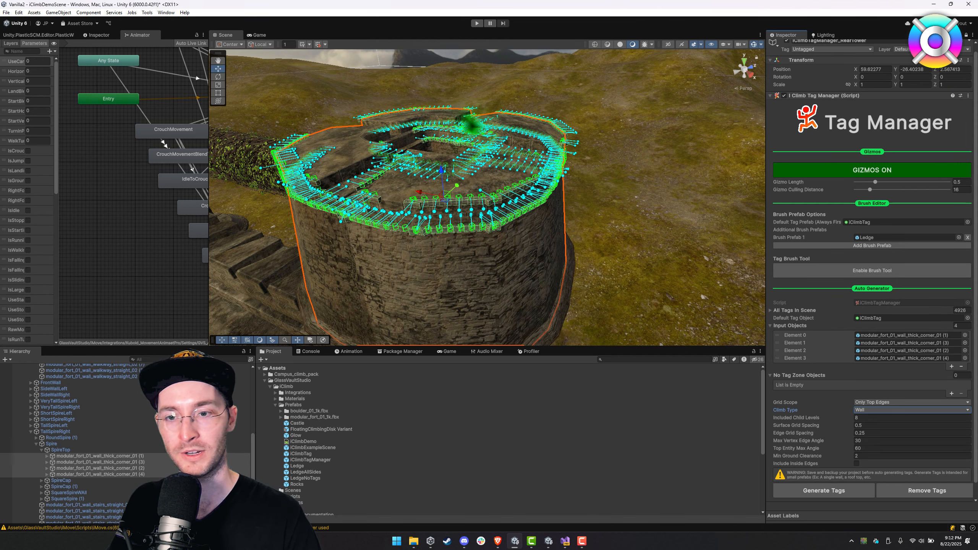
- Examine the placement and facing of the generated tags around the spire top's rim and inner edges
scroll(534, 189, up, 3)
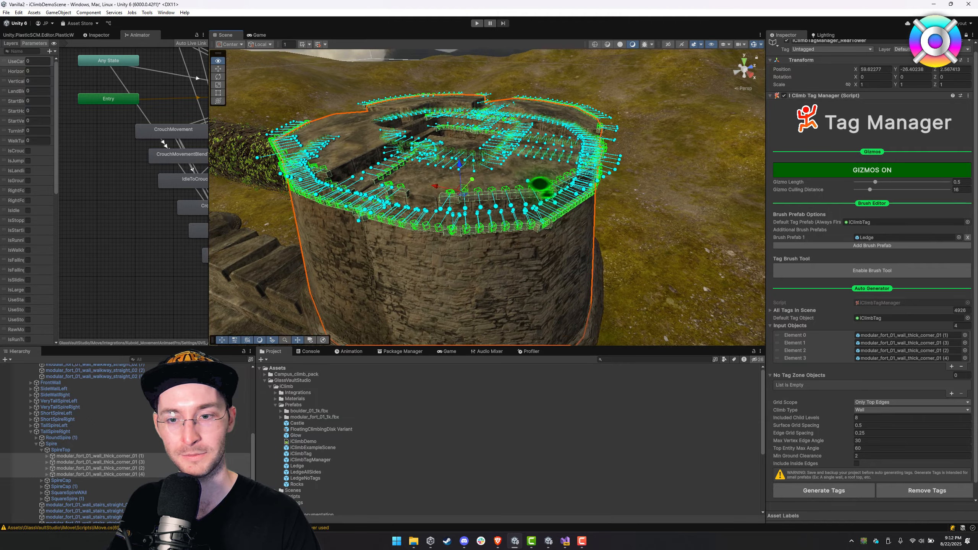
right_drag(539, 187, 486, 215)
key(w)
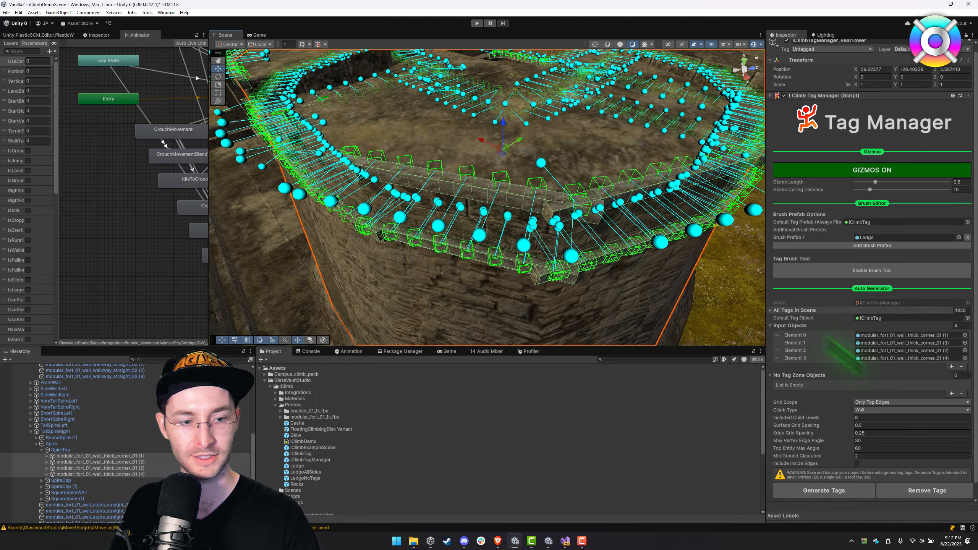
right_click(863, 458)
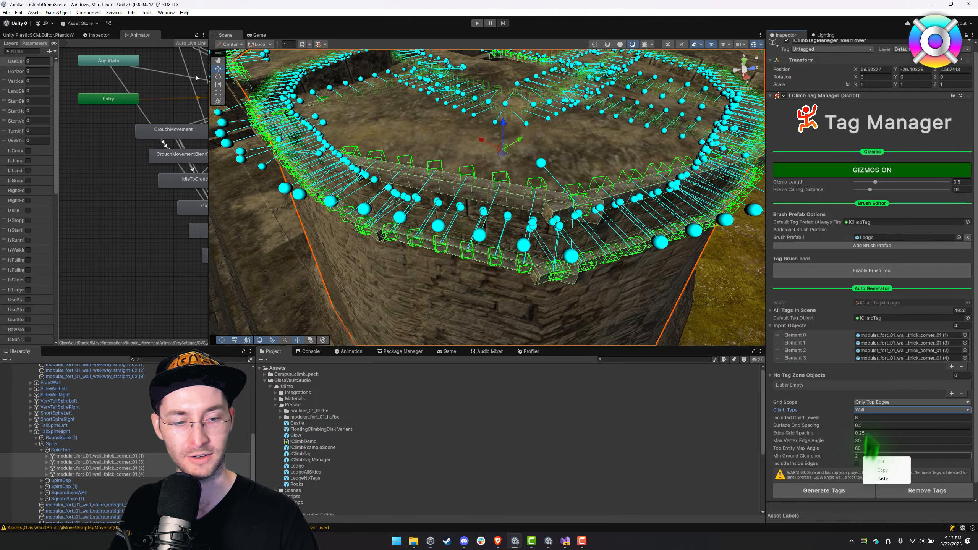
click(813, 393)
right_drag(604, 236, 623, 224)
key(a)
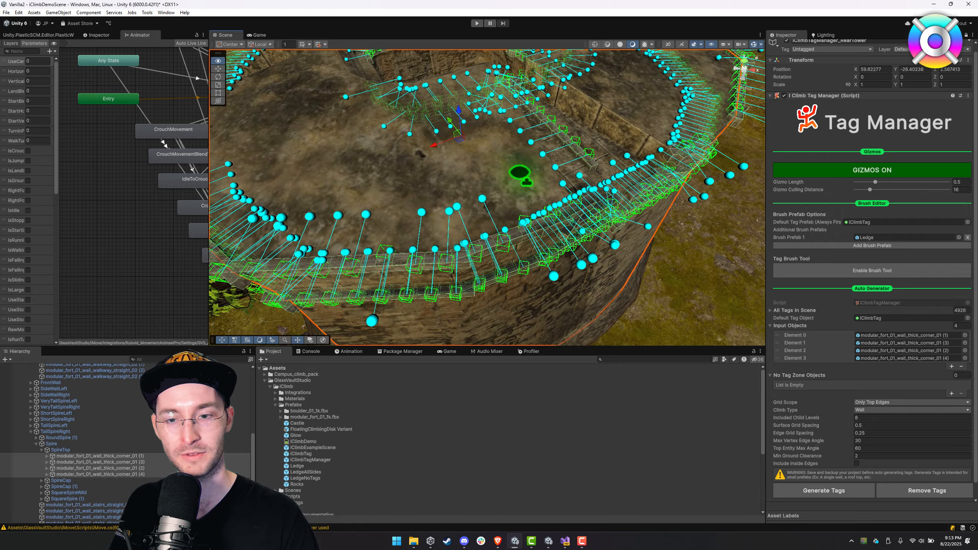
right_drag(567, 120, 578, 120)
key(d)
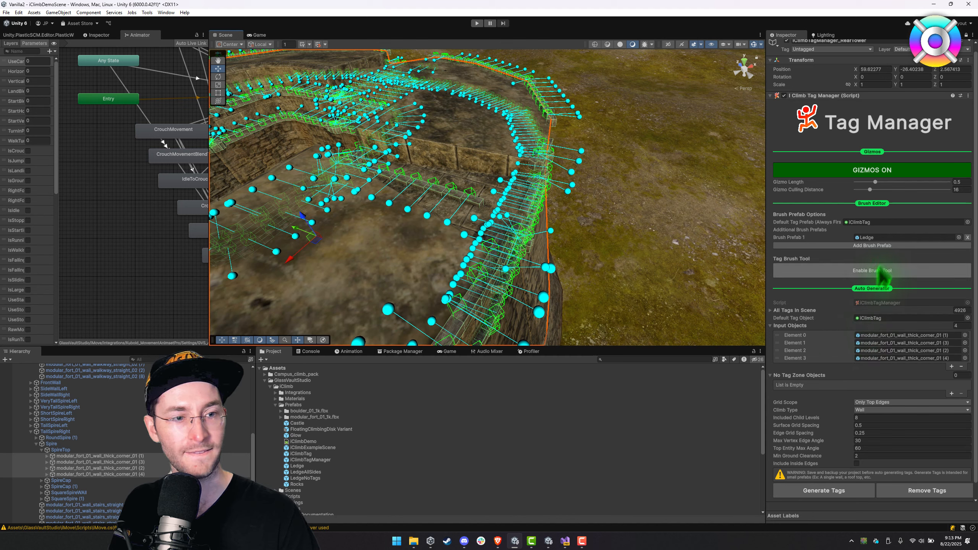
- Lengthen the tag gizmos to about 1.2 and compare the tag directions along the spire top's rim
drag(875, 182, 912, 183)
right_drag(681, 179, 487, 203)
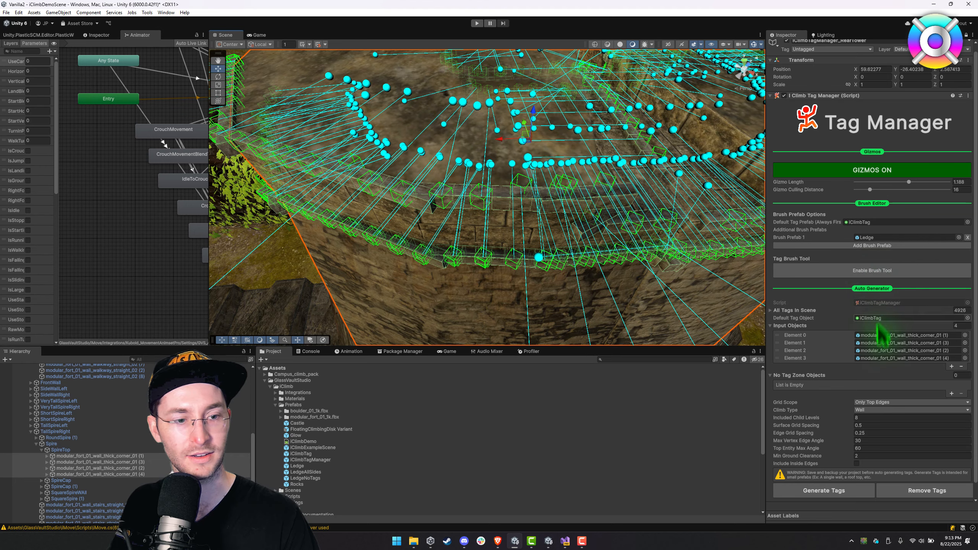
key(q)
mouse_move(552, 223)
right_down()
mouse_move(554, 205)
mouse_move(569, 214)
right_up()
key(e)
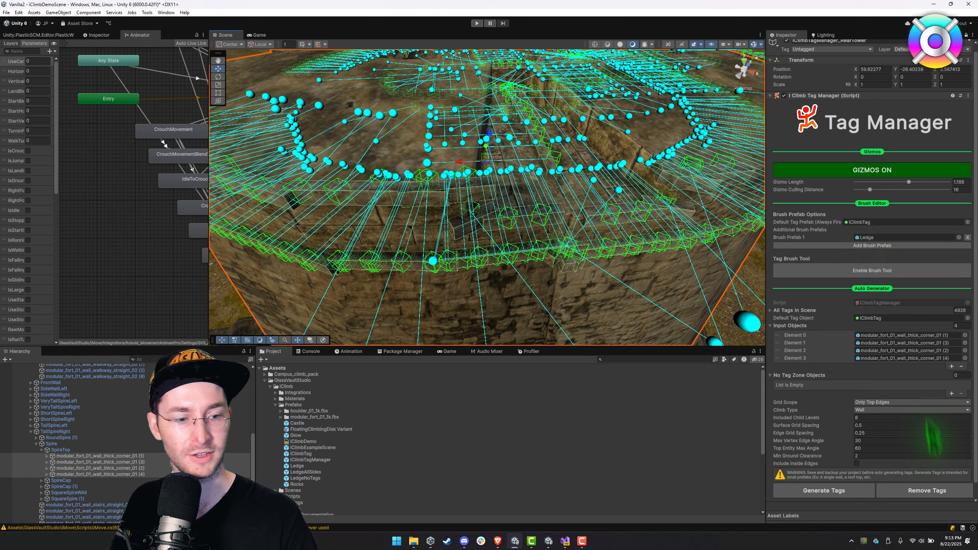
- Remove the generated tags from the input objects and delete the additional Ledge brush prefab entry
click(936, 488)
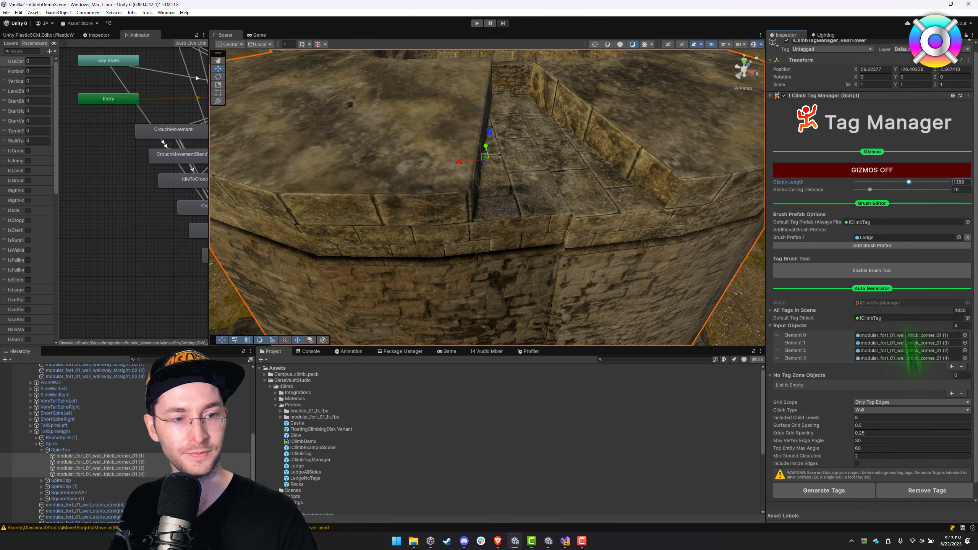
click(968, 237)
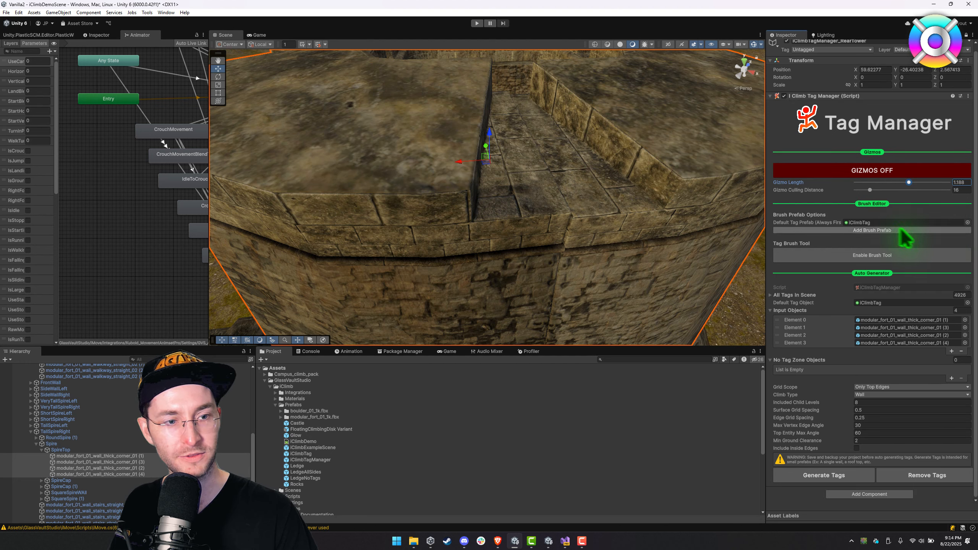
- Check the brush tool's Active Brush Prefab options, leaving the tool disabled
click(878, 255)
click(892, 271)
click(893, 276)
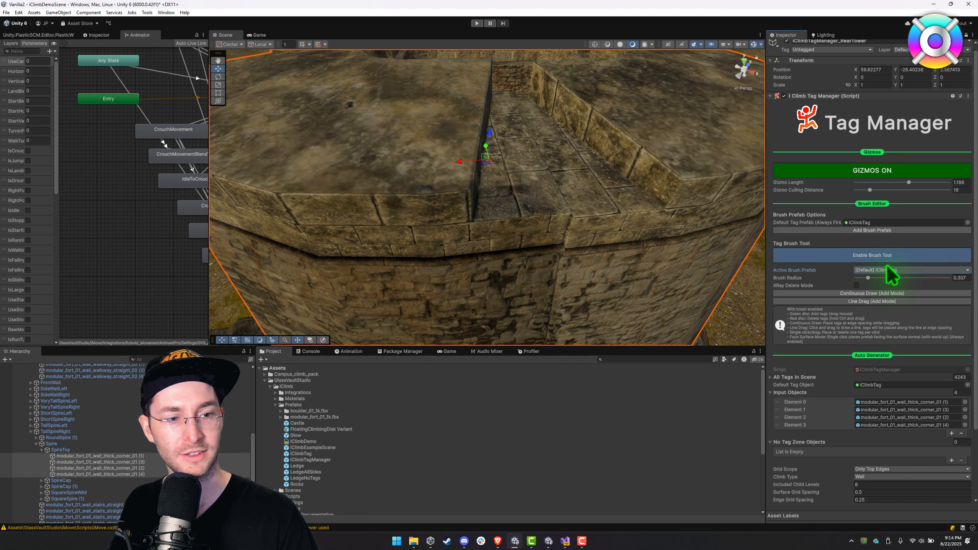
click(884, 256)
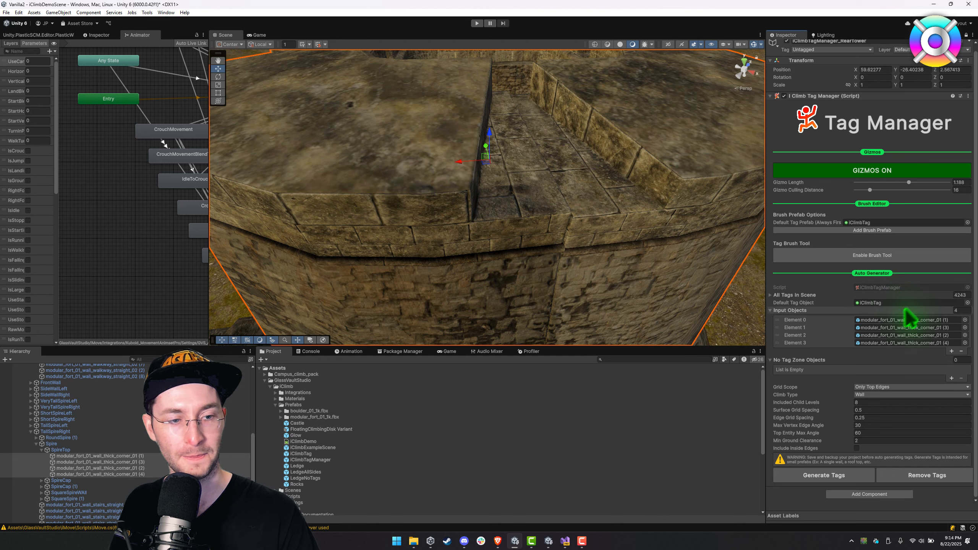
- Generate Wall tags again on the top edges of the four SpireTop input objects
key(s)
right_drag(693, 265, 717, 235)
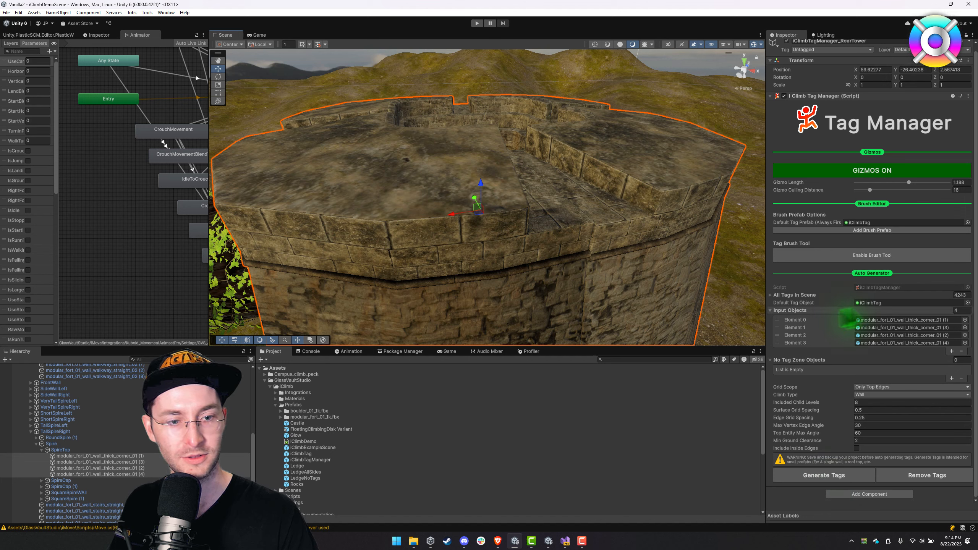
click(835, 480)
click(509, 283)
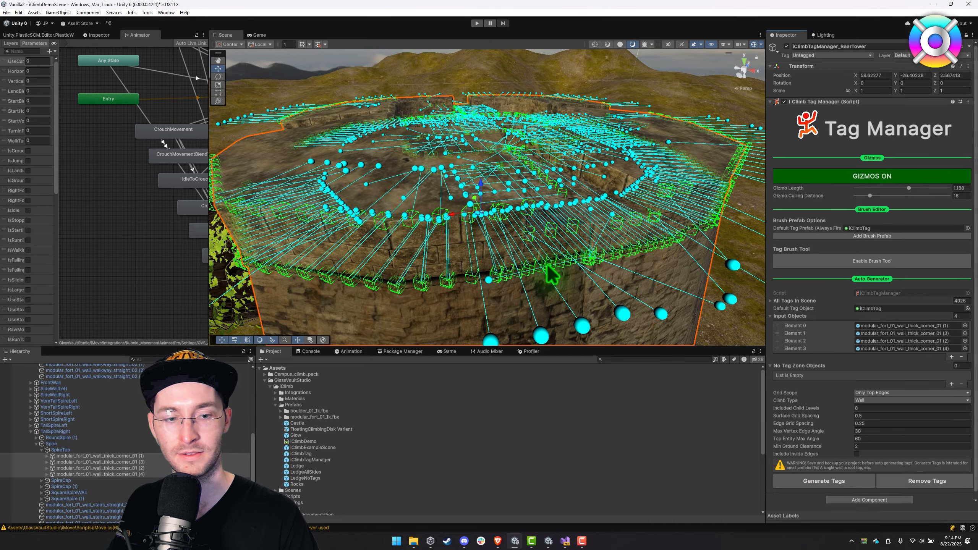
- Rotate a wrongly outward-pointing tag on the spire top's rim so that it faces in over the roof
right_drag(561, 246, 520, 256)
key(w)
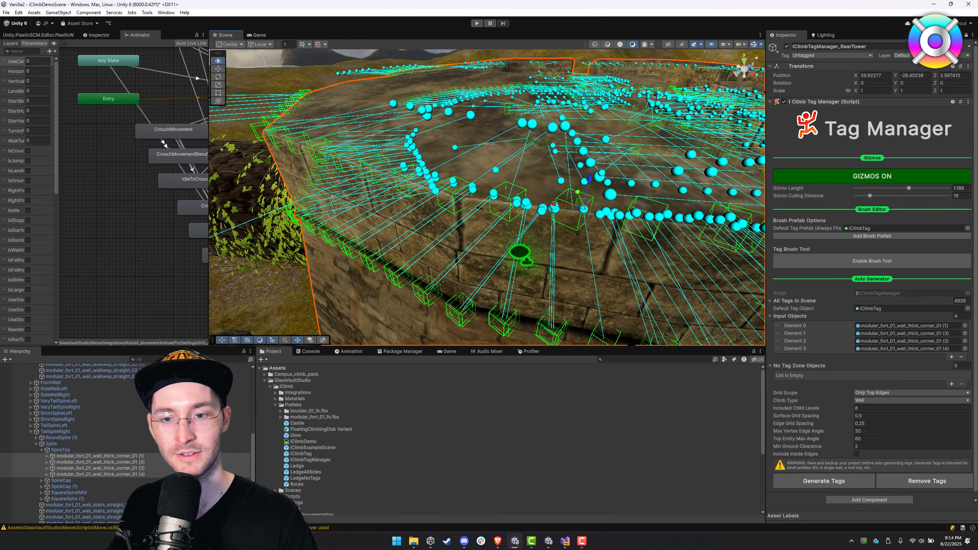
right_drag(496, 211, 540, 242)
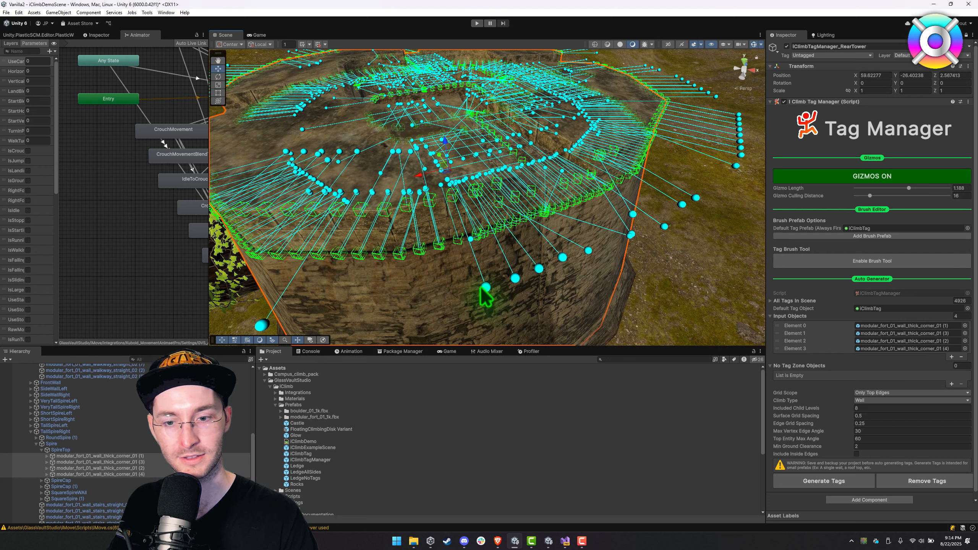
drag(486, 289, 390, 99)
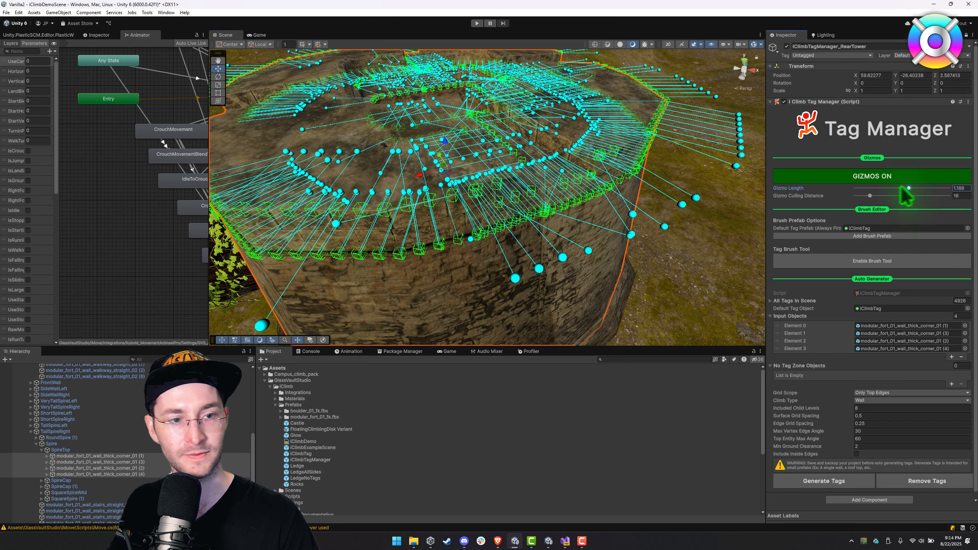
- Set the gizmo length to about 0.6 and turn three outward-pointing tags on the near rim inward
drag(901, 188, 880, 188)
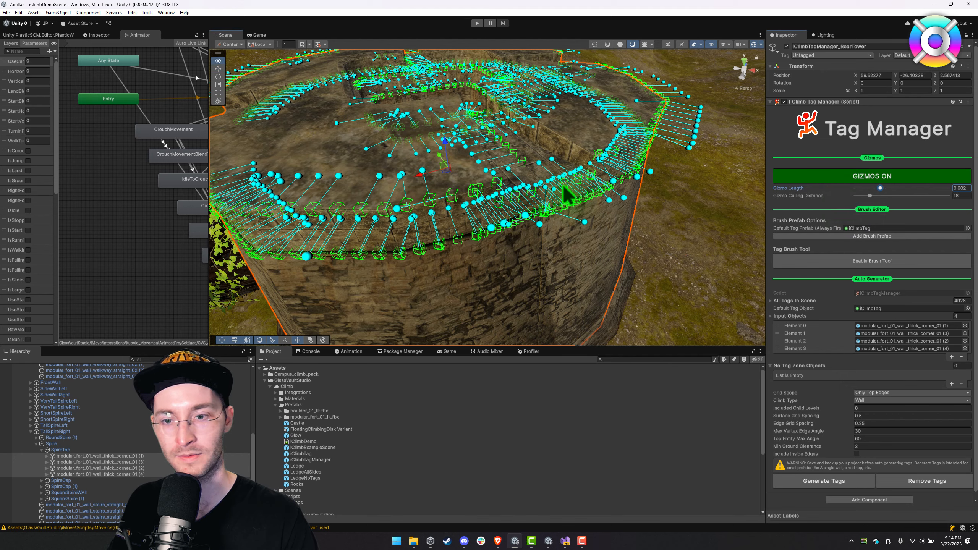
right_drag(564, 187, 385, 220)
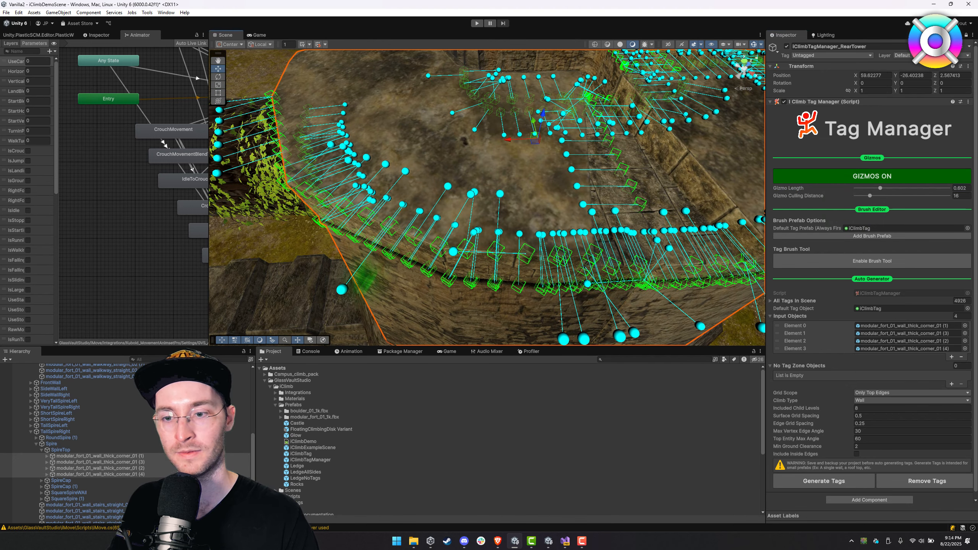
drag(341, 289, 417, 118)
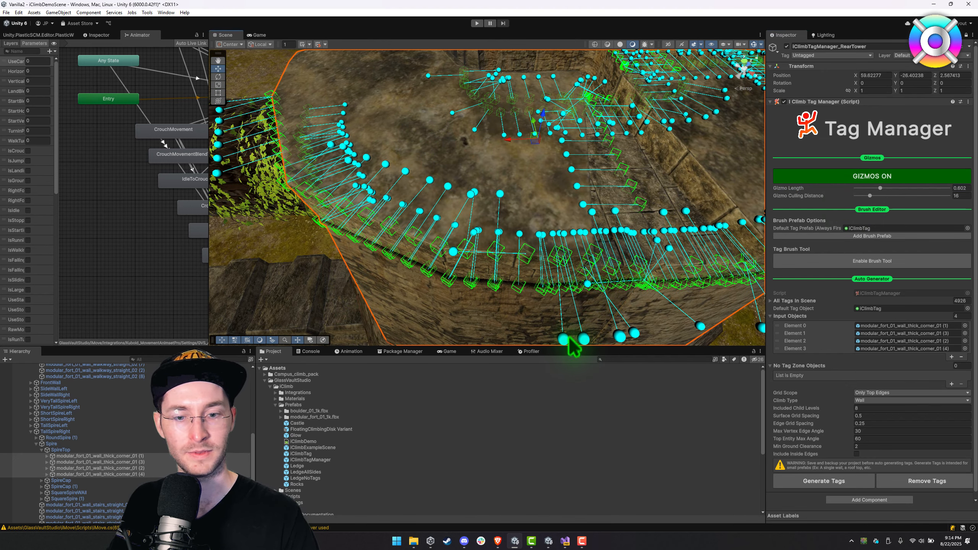
drag(568, 339, 532, 199)
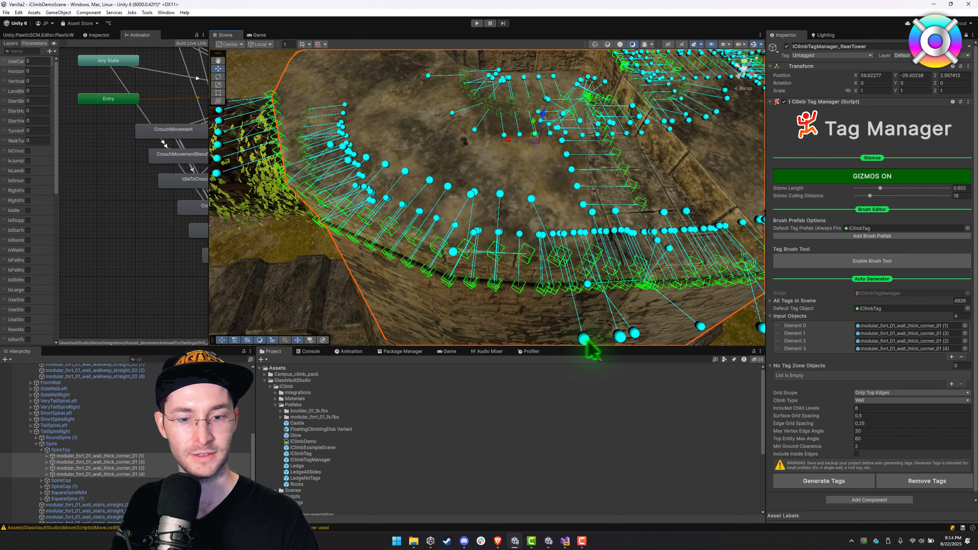
drag(585, 340, 535, 154)
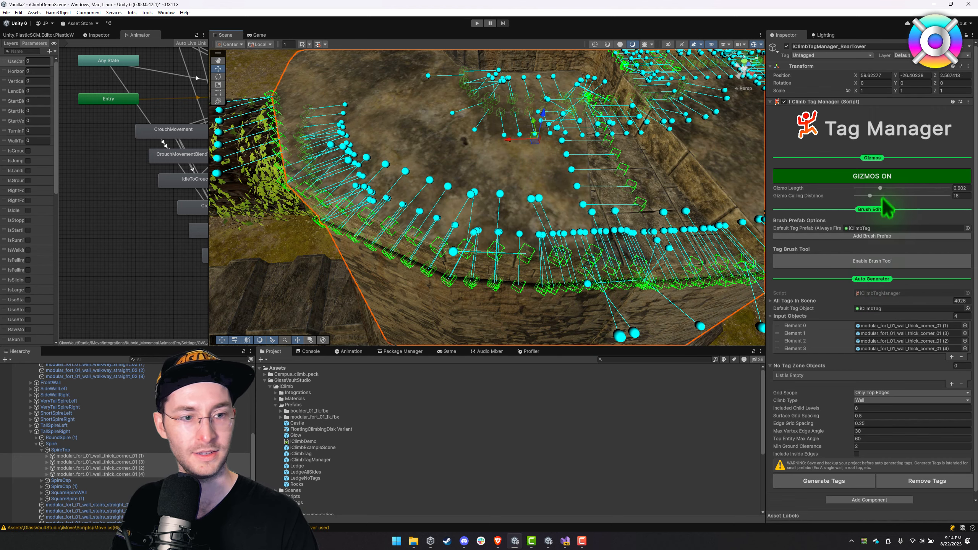
- Shorten the gizmo length to about 0.33 and flip more outward-pointing tags inward on the rim near the recessed walkway
drag(880, 187, 867, 187)
right_drag(626, 233, 518, 280)
key(w)
drag(517, 279, 519, 138)
right_drag(543, 205, 544, 205)
key(s)
key(d)
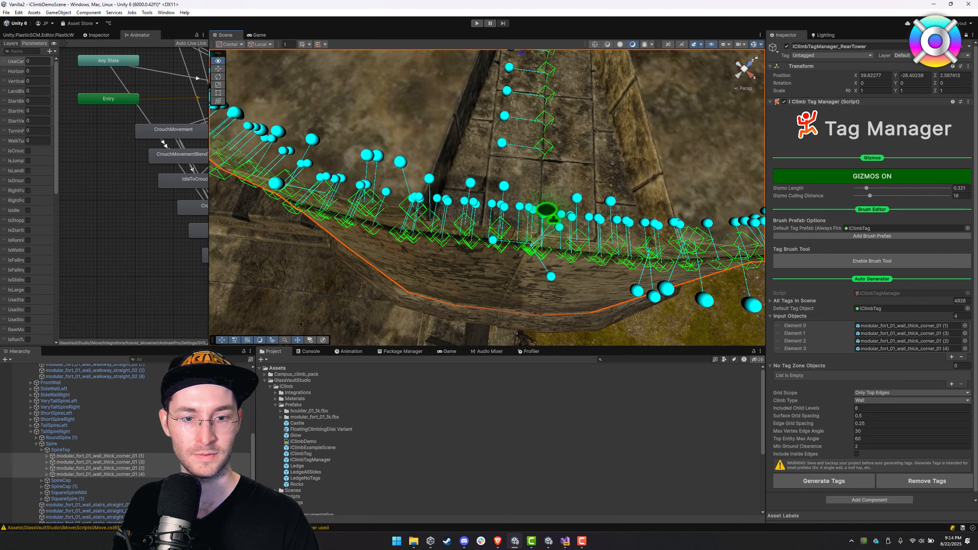
drag(500, 245, 500, 187)
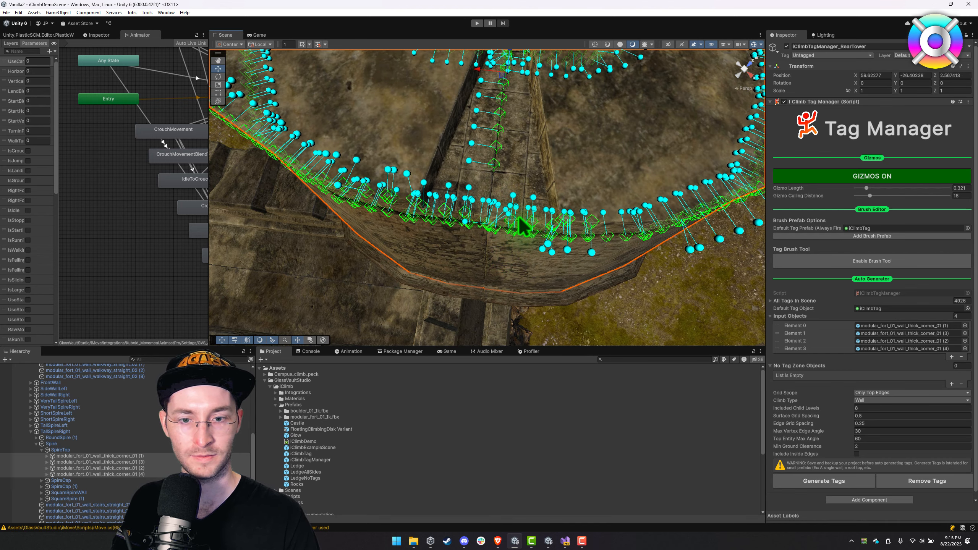
- Turn the cluster of outward-pointing tags on the rim just past the recessed walkway inward over the roof
scroll(519, 219, up, 3)
middle_drag(520, 219, 428, 221)
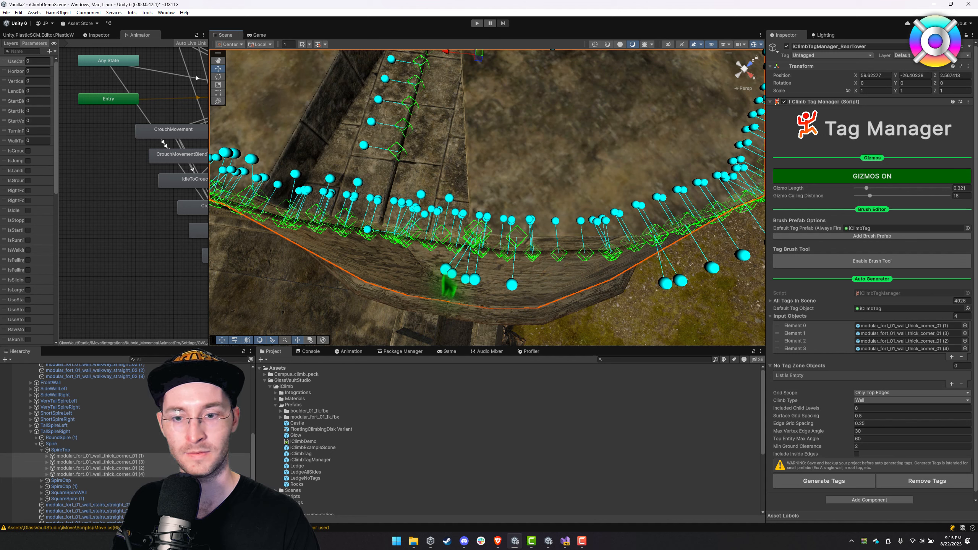
drag(446, 271, 481, 169)
drag(451, 272, 486, 183)
drag(466, 279, 486, 194)
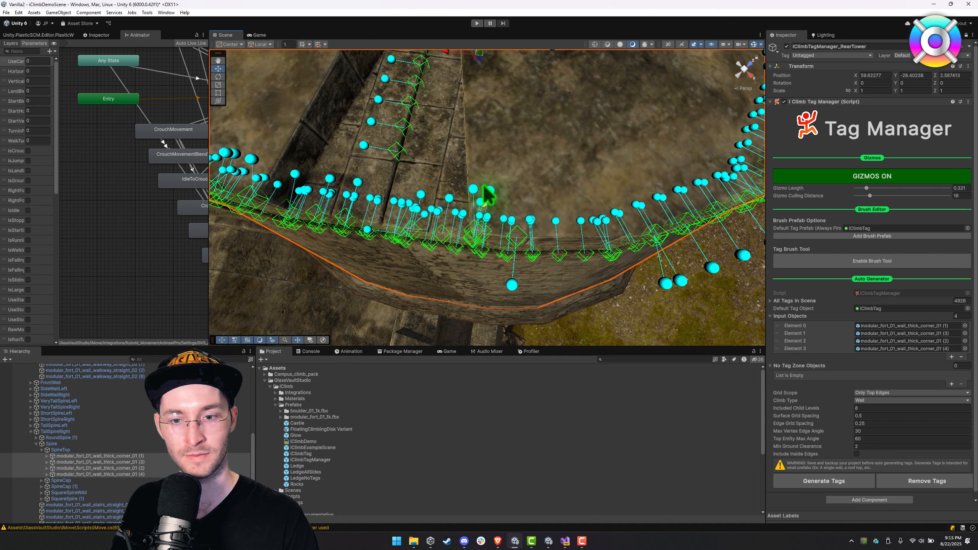
drag(510, 283, 456, 206)
- Flip the outward-pointing tags inward along the next rim section, working towards the tower's outer corner
drag(370, 278, 382, 189)
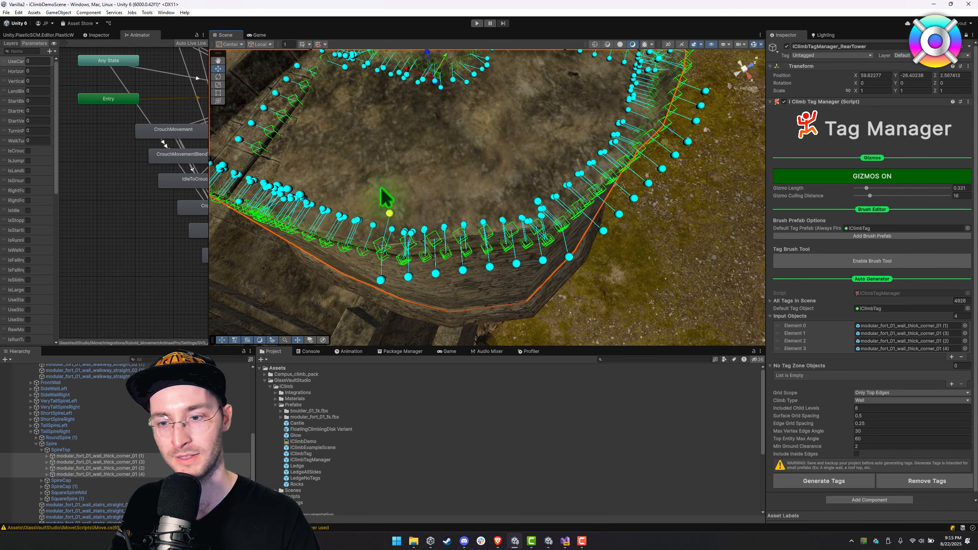
drag(379, 276, 377, 201)
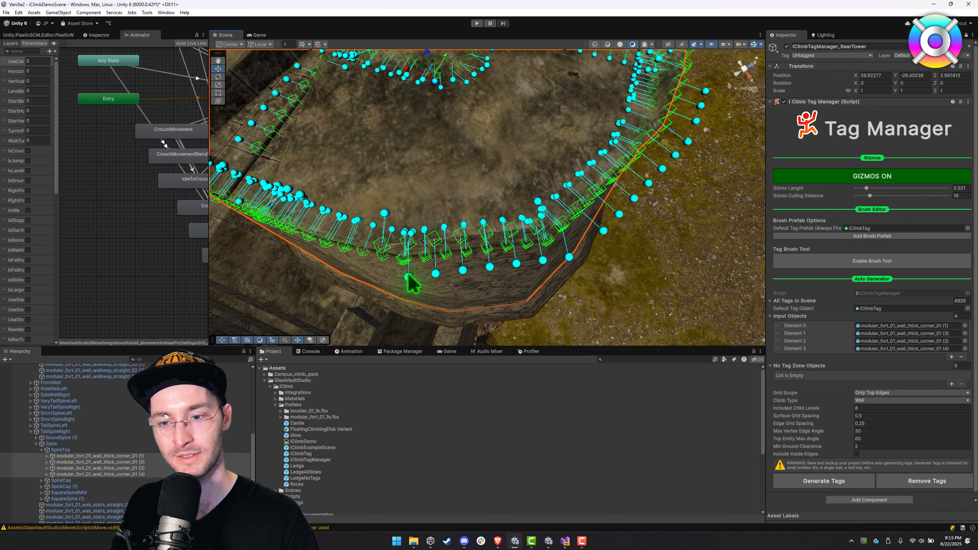
drag(405, 271, 410, 204)
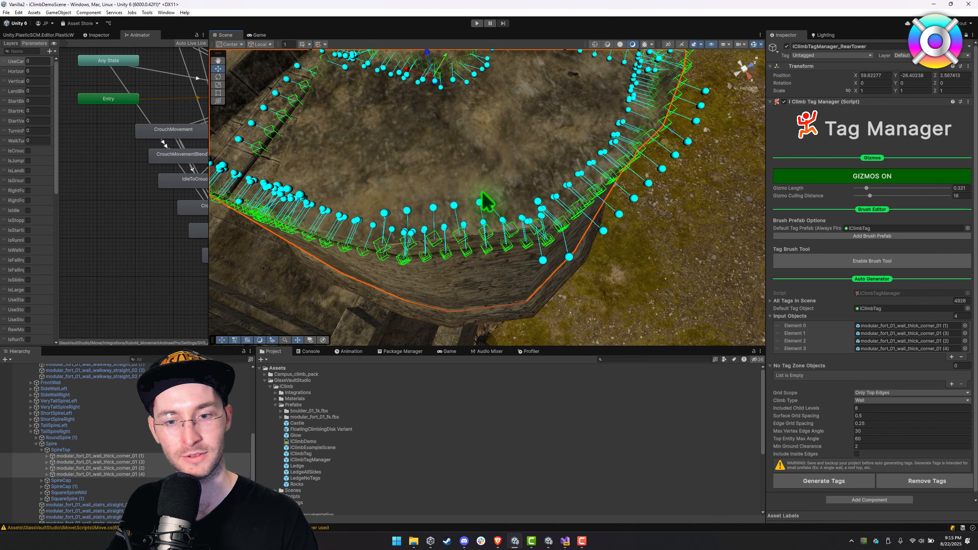
- Examine the tag directions on the spire top's raised ledge and lower rim from the side
right_drag(490, 182, 463, 106)
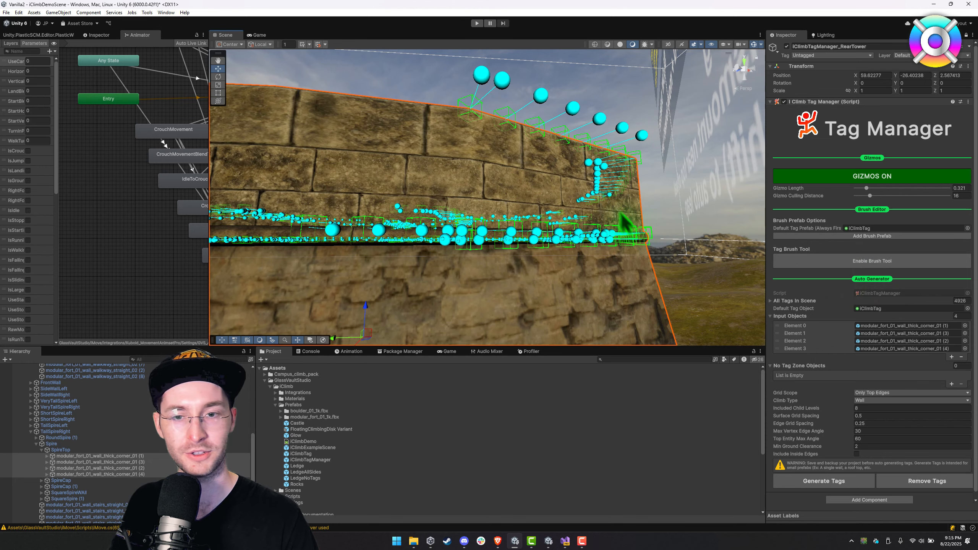
right_drag(627, 223, 594, 208)
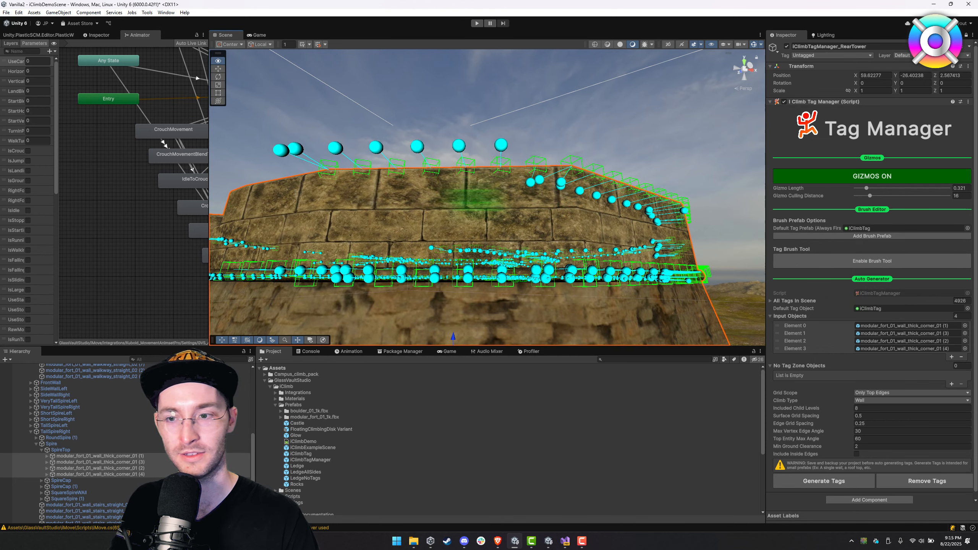
right_drag(323, 168, 328, 148)
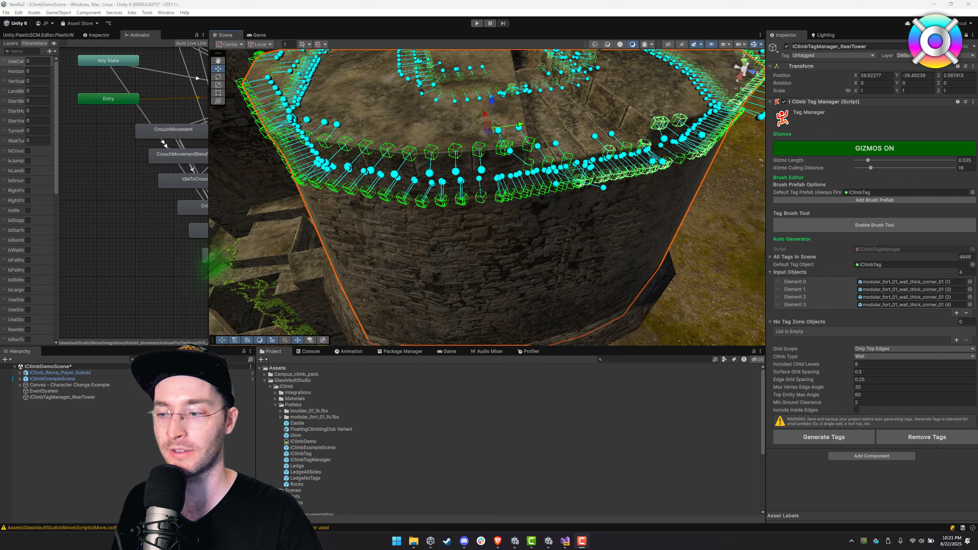
- Enable the tag brush and reverse the outward-pointing tags inward along the first stretch of the tower's raised upper rim
click(875, 226)
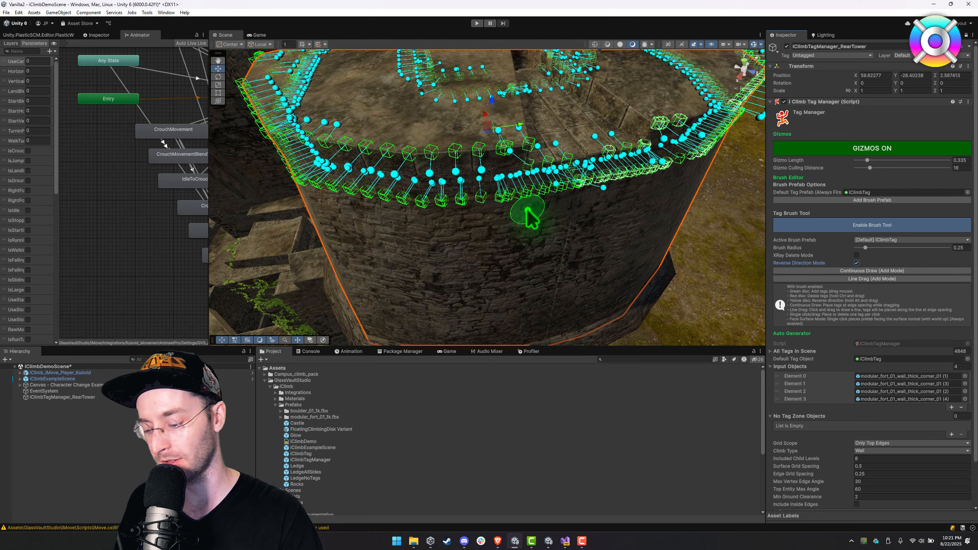
key(alt)
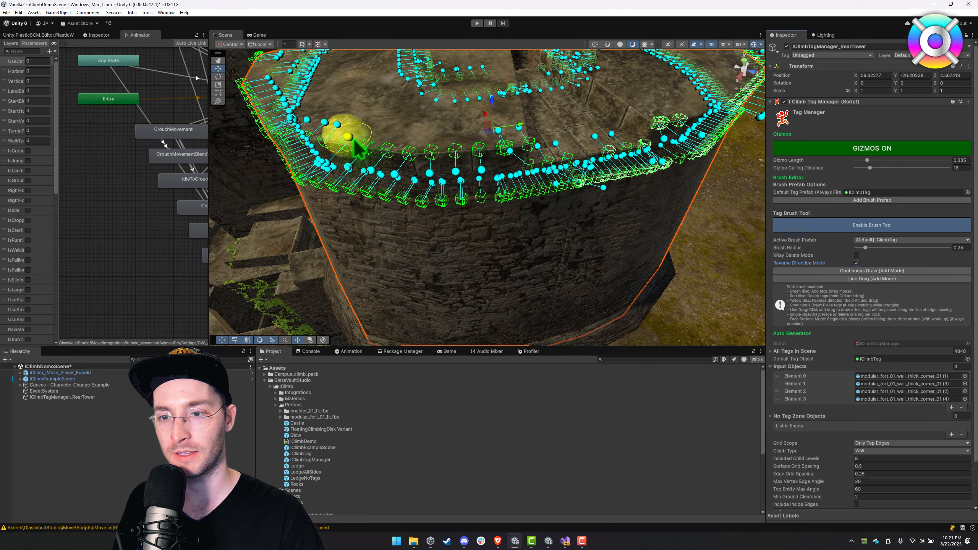
alt+drag(425, 142, 443, 538)
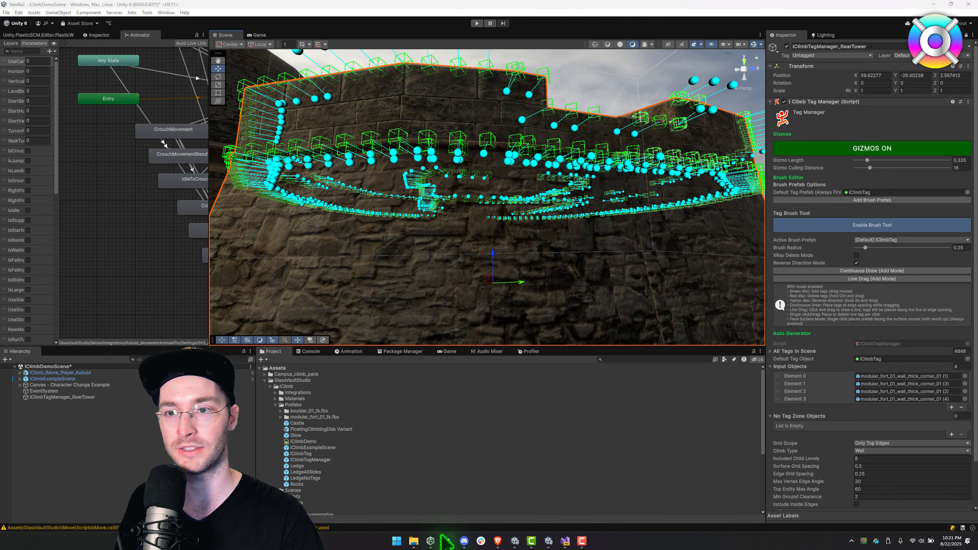
alt+drag(437, 317, 437, 286)
alt+drag(369, 143, 522, 135)
mouse_move(533, 139)
right_down()
mouse_move(552, 153)
mouse_move(491, 149)
mouse_move(443, 160)
right_up()
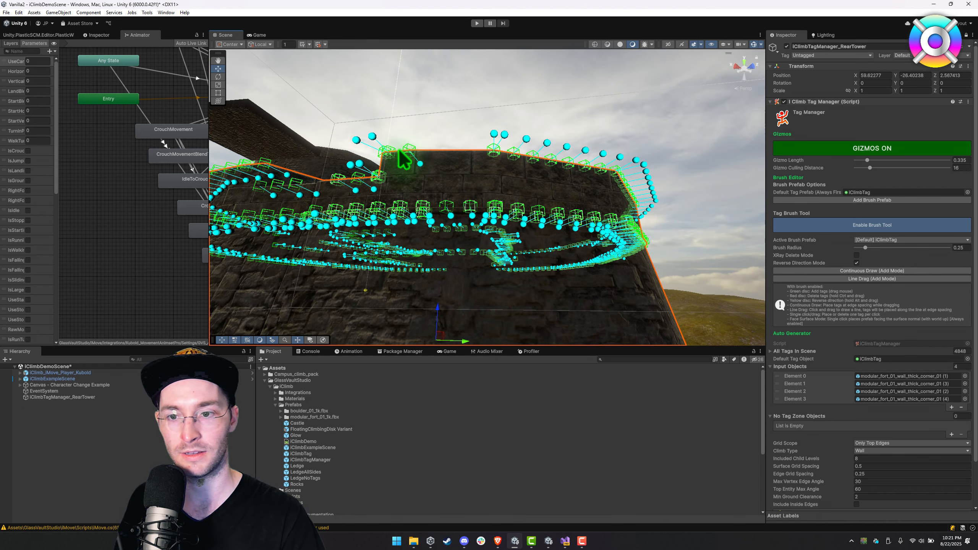
- Brush the outward-pointing tags inward along the next stretch of the raised rim, around the tower's outer corner
mouse_move(400, 150)
alt+mouse_down()
mouse_move(388, 149)
mouse_move(598, 176)
alt+mouse_up()
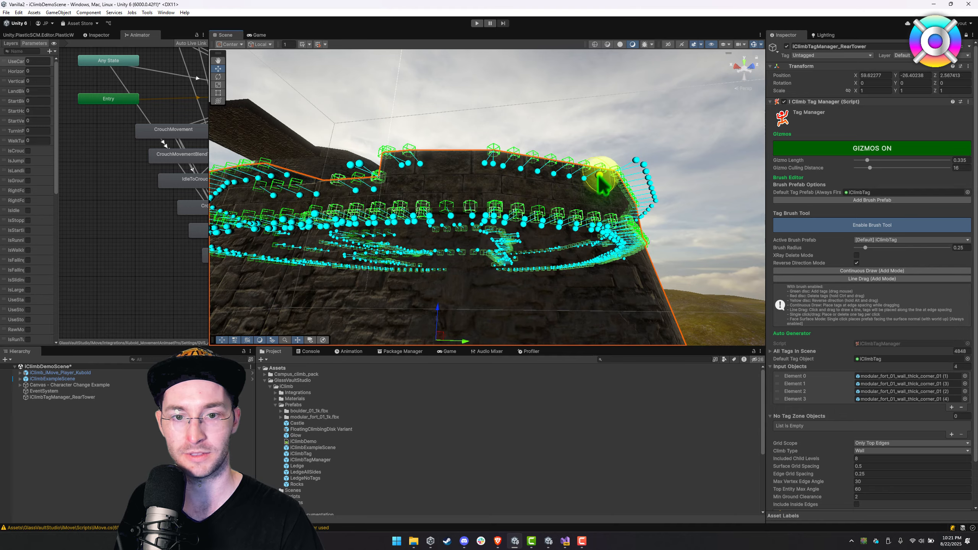
right_drag(599, 176, 490, 168)
mouse_move(484, 162)
alt+mouse_down()
mouse_move(616, 171)
mouse_move(657, 195)
alt+mouse_up()
right_drag(632, 194, 611, 183)
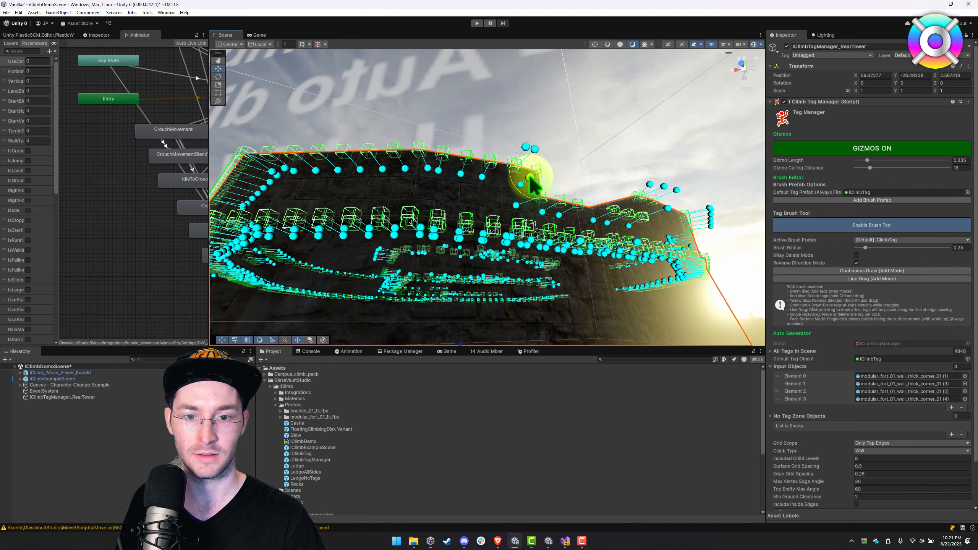
- Reverse the individual tags on the raised rim's end beside the notch in the parapet
mouse_move(524, 164)
right_down()
mouse_move(507, 185)
mouse_move(418, 190)
right_up()
right_drag(331, 172, 346, 166)
key(w)
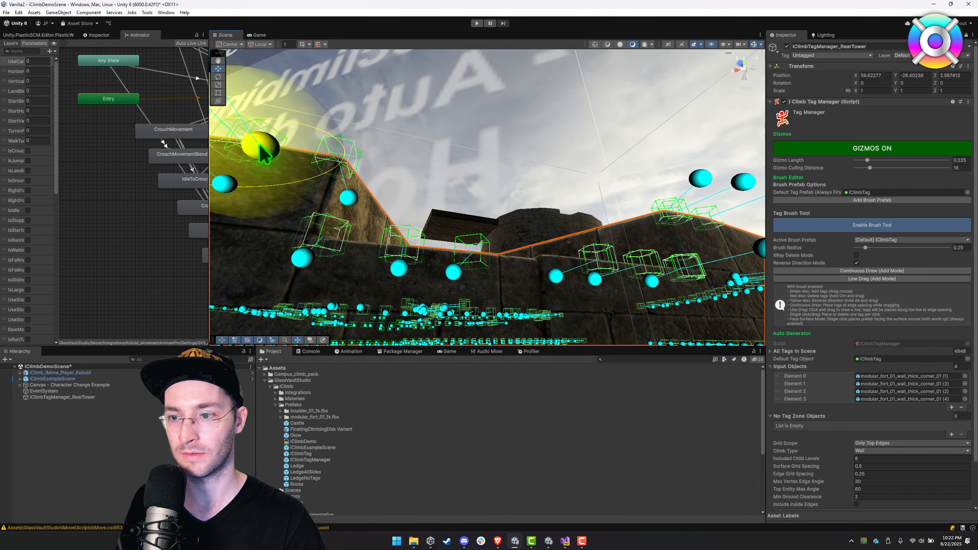
alt+click(259, 148)
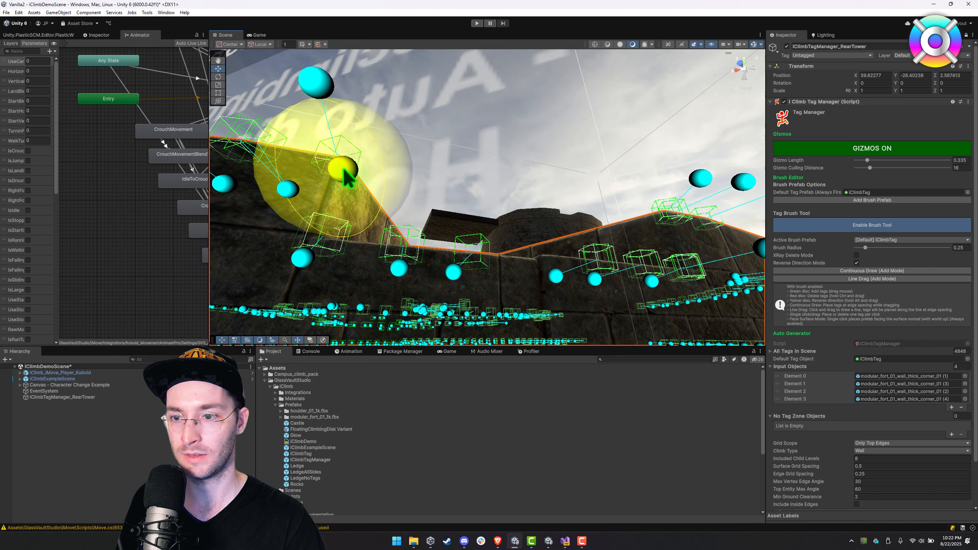
alt+click(346, 171)
- Brush the outward-pointing tags inward along the raised rim section on the other side of the notch
key(s)
mouse_move(352, 201)
right_down()
mouse_move(351, 217)
mouse_move(319, 224)
right_up()
key(d)
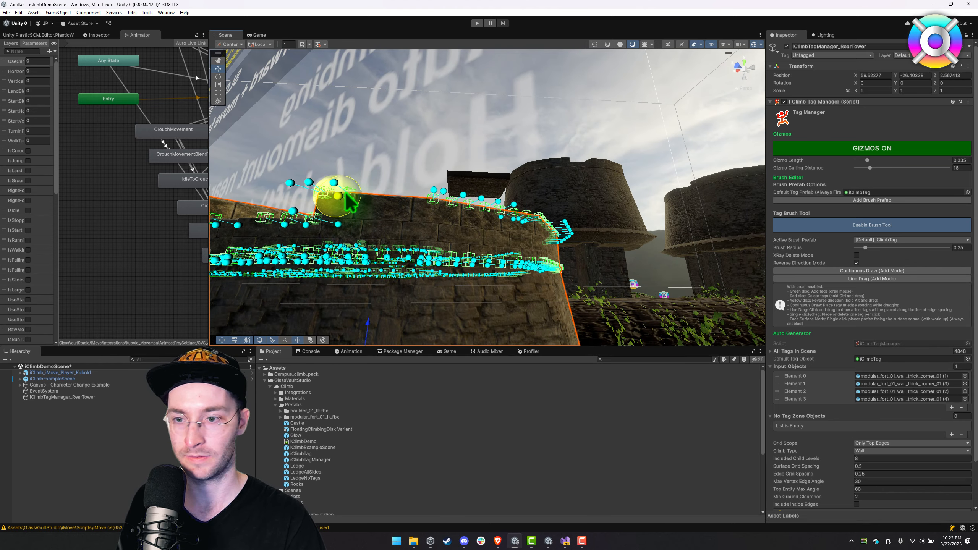
key(d)
mouse_move(357, 198)
right_down()
mouse_move(327, 202)
mouse_move(364, 217)
mouse_move(320, 221)
mouse_move(343, 241)
mouse_move(320, 311)
right_up()
key(w)
key(e)
key(w)
alt+drag(360, 280, 529, 216)
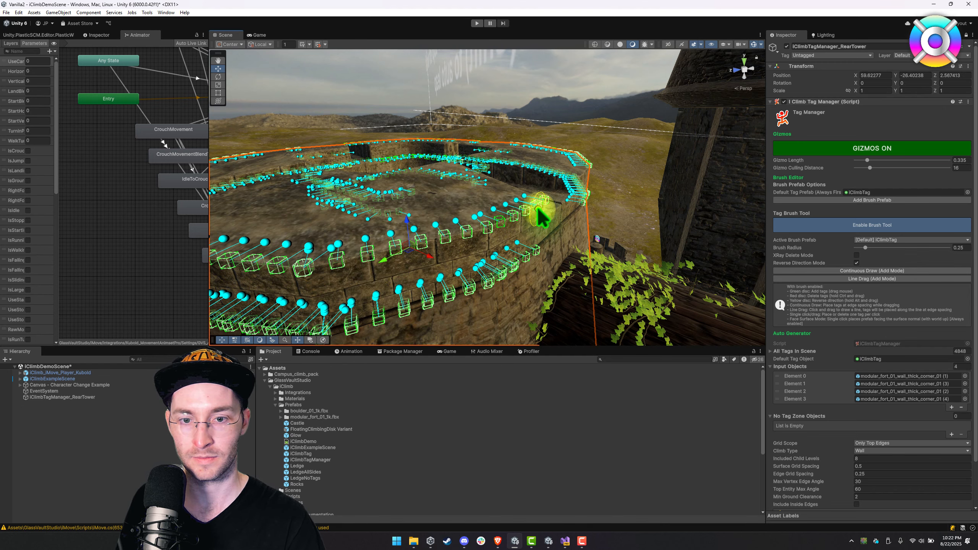
- Disable the tag brush and turn the stray outward-pointing tags on the lower rim by the walkway inward by hand
mouse_move(537, 207)
right_down()
mouse_move(535, 216)
mouse_move(450, 220)
mouse_move(443, 247)
mouse_move(460, 254)
mouse_move(501, 237)
mouse_move(578, 236)
mouse_move(585, 284)
mouse_move(593, 252)
mouse_move(579, 263)
right_up()
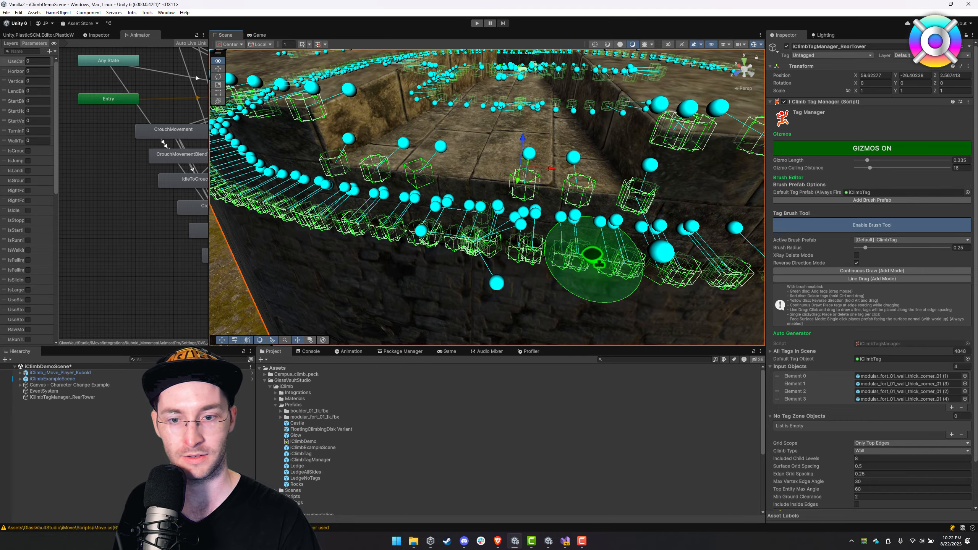
click(849, 226)
drag(496, 284, 489, 166)
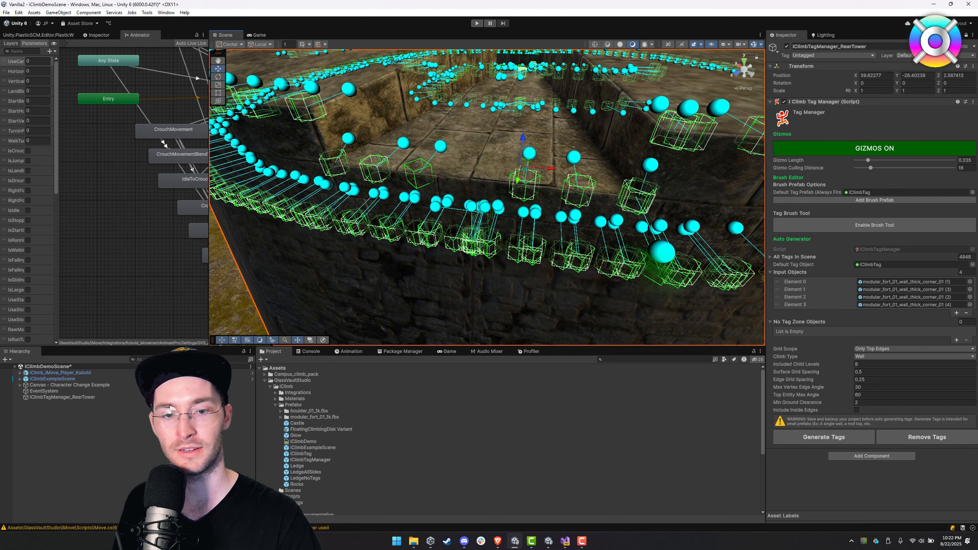
right_click(544, 91)
click(650, 167)
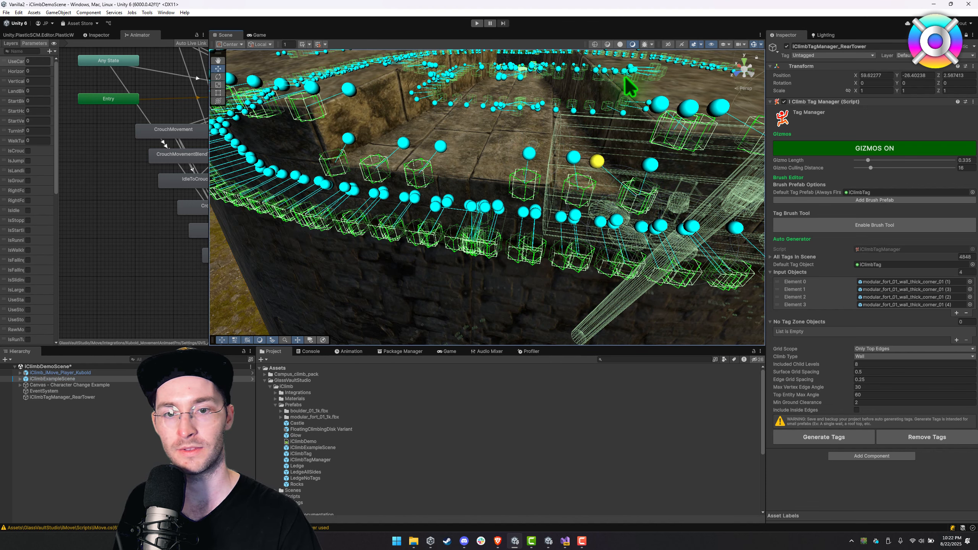
click(512, 133)
right_drag(510, 164, 498, 88)
click(489, 136)
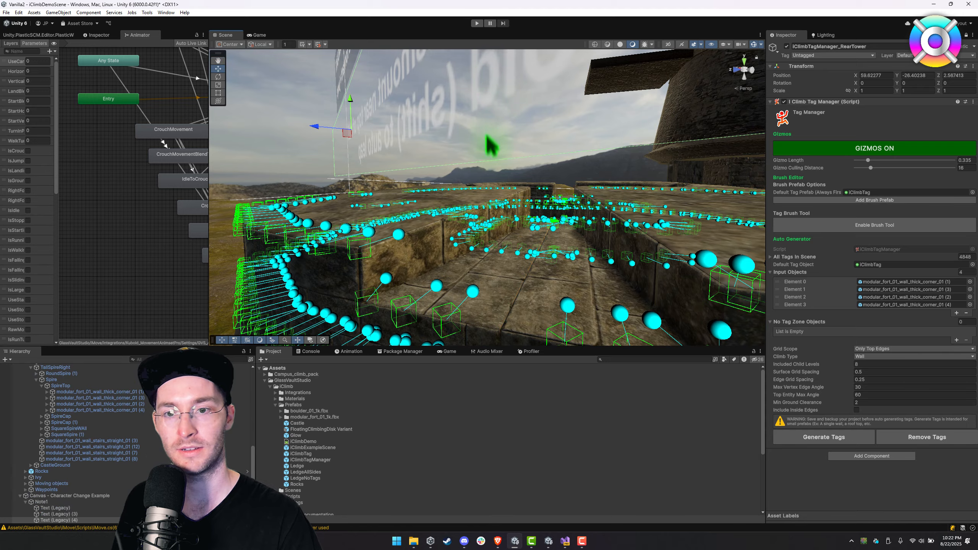
- Enable the tag brush and delete the tags on the ledge of the inner wall, below the recessed walkway
right_drag(489, 136, 551, 257)
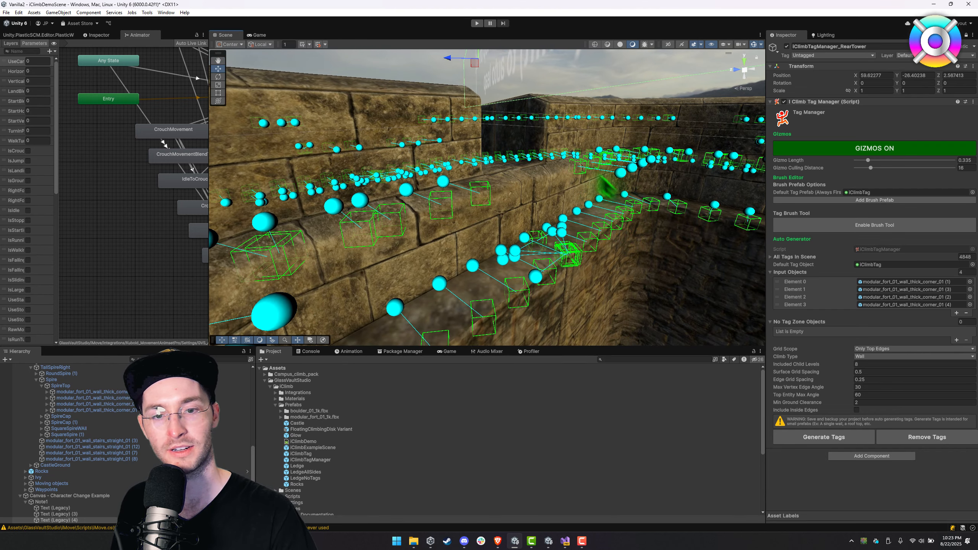
mouse_move(544, 217)
right_down()
mouse_move(499, 226)
mouse_move(482, 250)
right_up()
key(e)
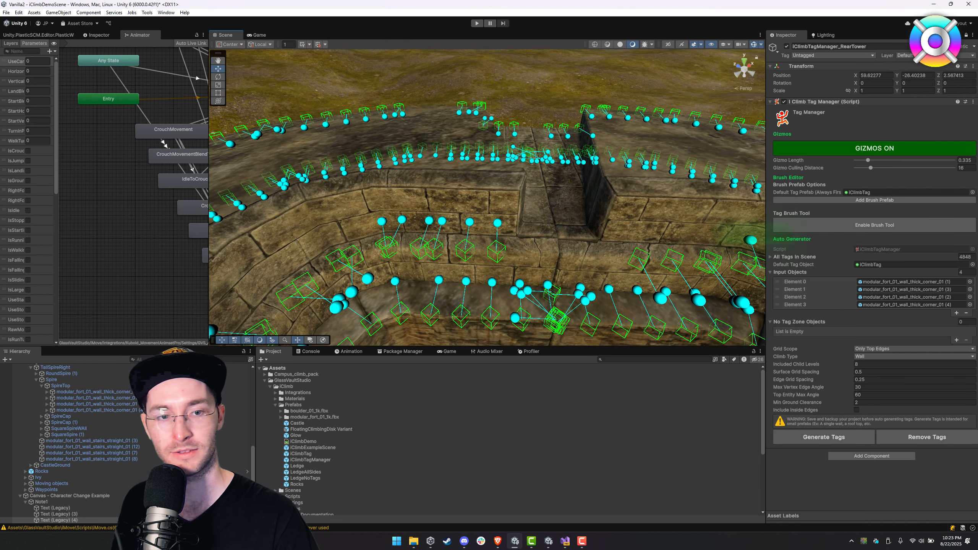
click(832, 227)
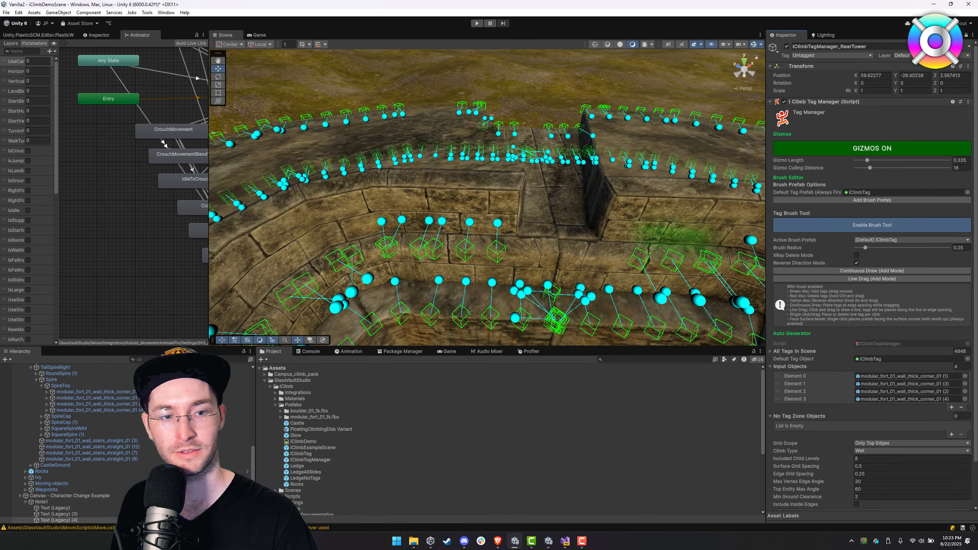
mouse_move(424, 251)
ctrl+mouse_down()
mouse_move(352, 267)
mouse_move(448, 255)
ctrl+mouse_up()
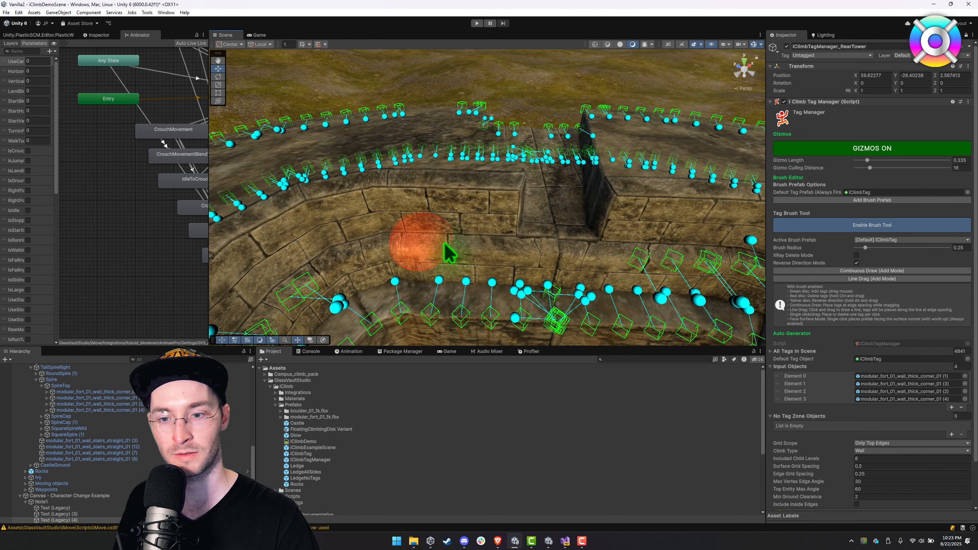
mouse_move(472, 247)
right_down()
mouse_move(546, 237)
mouse_move(525, 246)
right_up()
mouse_move(594, 231)
ctrl+mouse_down()
mouse_move(419, 258)
mouse_move(476, 197)
mouse_move(557, 192)
mouse_move(592, 222)
ctrl+mouse_up()
right_drag(591, 220, 662, 228)
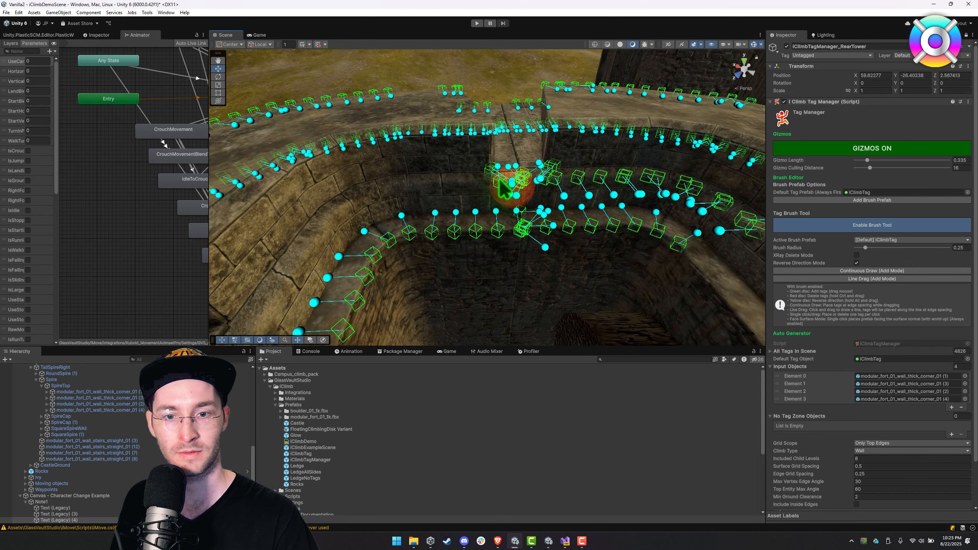
- Delete the tags along the inner wall's ledge beneath the next walkway opening, leaving the pit-edge tags in place
mouse_move(507, 181)
ctrl+mouse_down()
mouse_move(628, 180)
mouse_move(716, 195)
ctrl+mouse_up()
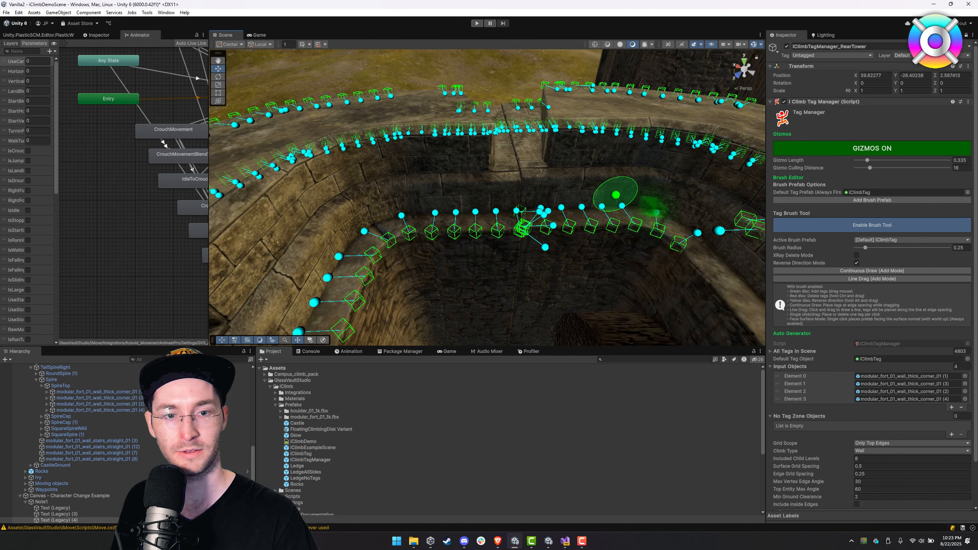
right_drag(627, 199, 725, 212)
ctrl+drag(512, 122, 494, 116)
mouse_move(495, 116)
right_down()
mouse_move(558, 146)
mouse_move(614, 151)
right_up()
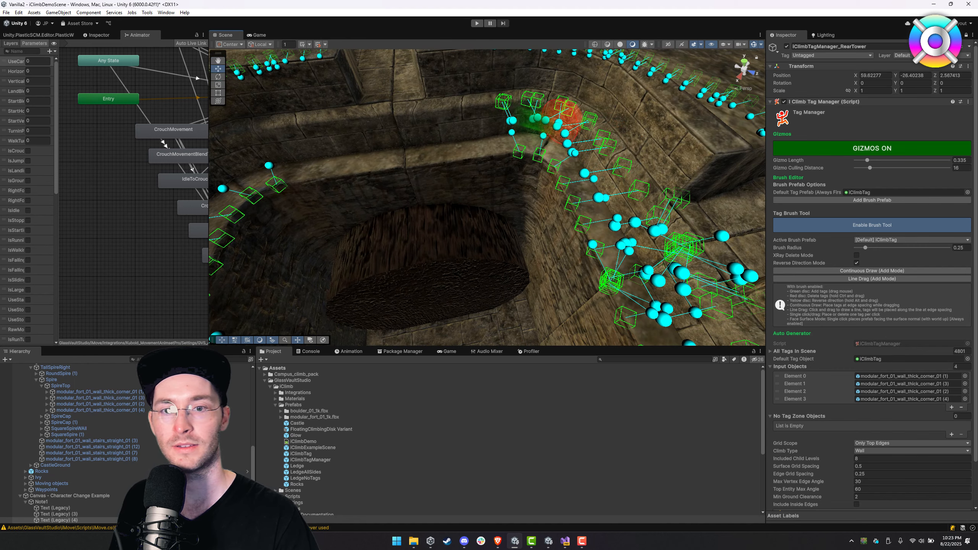
- Brush away the remaining tags on the inner wall's ledge around the rest of the pit, and disable the brush
mouse_move(489, 106)
ctrl+mouse_down()
mouse_move(555, 109)
mouse_move(650, 208)
ctrl+mouse_up()
right_drag(651, 212, 882, 226)
mouse_move(713, 206)
ctrl+mouse_down()
mouse_move(644, 193)
mouse_move(559, 155)
ctrl+mouse_up()
key(a)
mouse_move(557, 154)
right_down()
mouse_move(732, 168)
mouse_move(716, 159)
right_up()
mouse_move(716, 159)
ctrl+mouse_down()
mouse_move(573, 135)
mouse_move(476, 137)
ctrl+mouse_up()
mouse_move(466, 154)
right_down()
mouse_move(482, 146)
mouse_move(440, 150)
mouse_move(409, 131)
right_up()
key(s)
key(w)
click(821, 227)
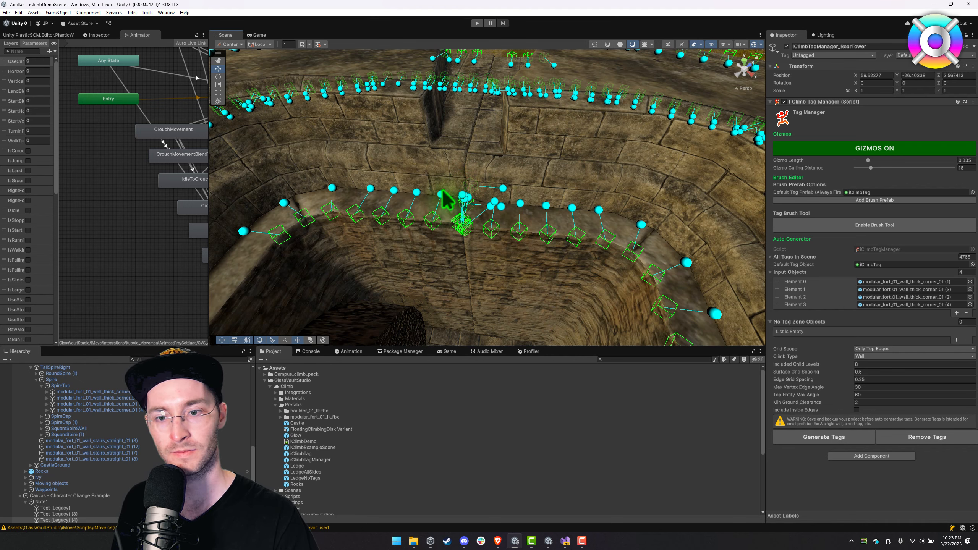
- Re-enable the tag brush and delete the overlapping tag clusters at the wall-piece joints along the inner pit's edge
click(819, 225)
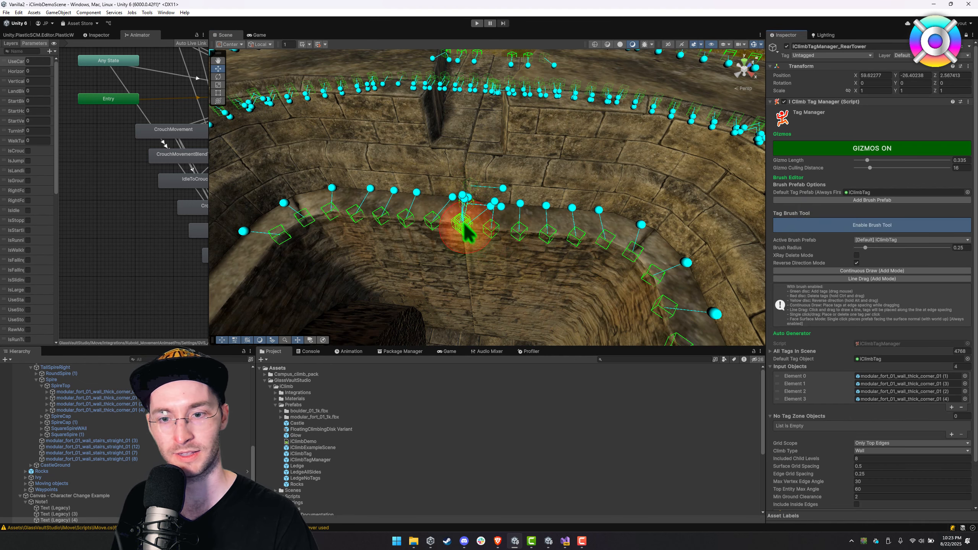
ctrl+drag(462, 223, 474, 246)
right_drag(520, 256, 686, 258)
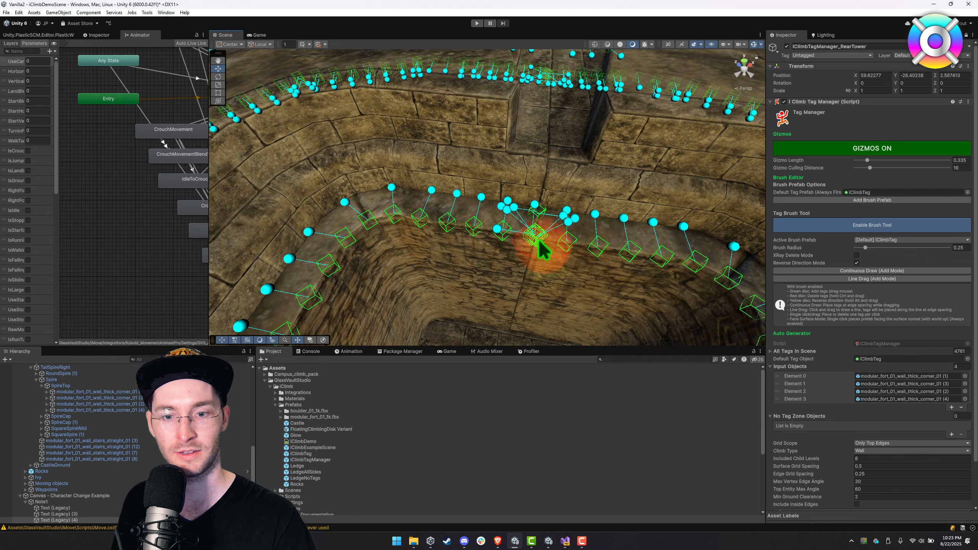
ctrl+drag(543, 247, 550, 270)
mouse_move(551, 270)
right_down()
mouse_move(659, 255)
mouse_move(612, 201)
mouse_move(647, 241)
right_up()
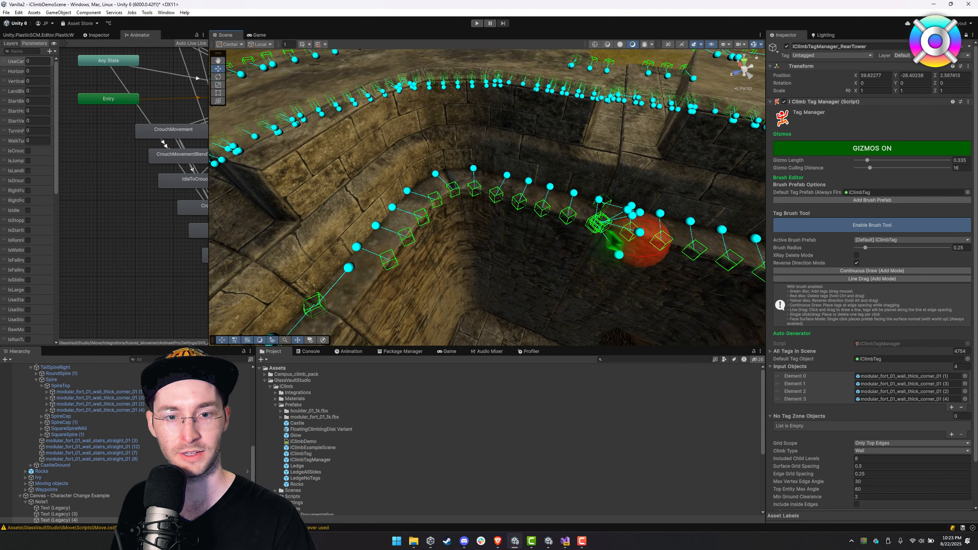
ctrl+drag(592, 223, 602, 192)
right_drag(439, 231, 378, 242)
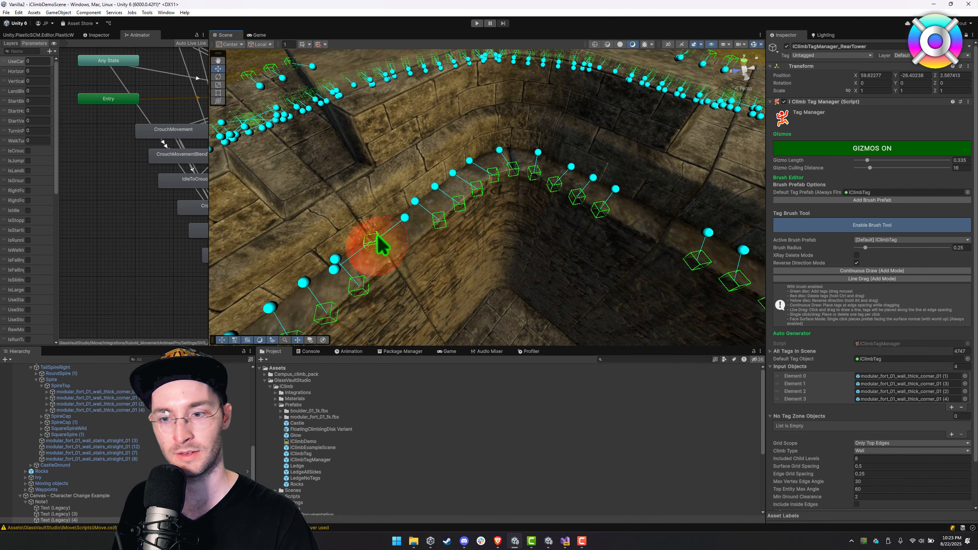
ctrl+drag(377, 247, 373, 227)
- Add a straight row of tags across the large gap in the inner pit's edge using Line Drag mode
right_drag(493, 243, 703, 219)
mouse_move(570, 194)
right_down()
mouse_move(746, 205)
mouse_move(617, 193)
mouse_move(623, 225)
mouse_move(724, 238)
right_up()
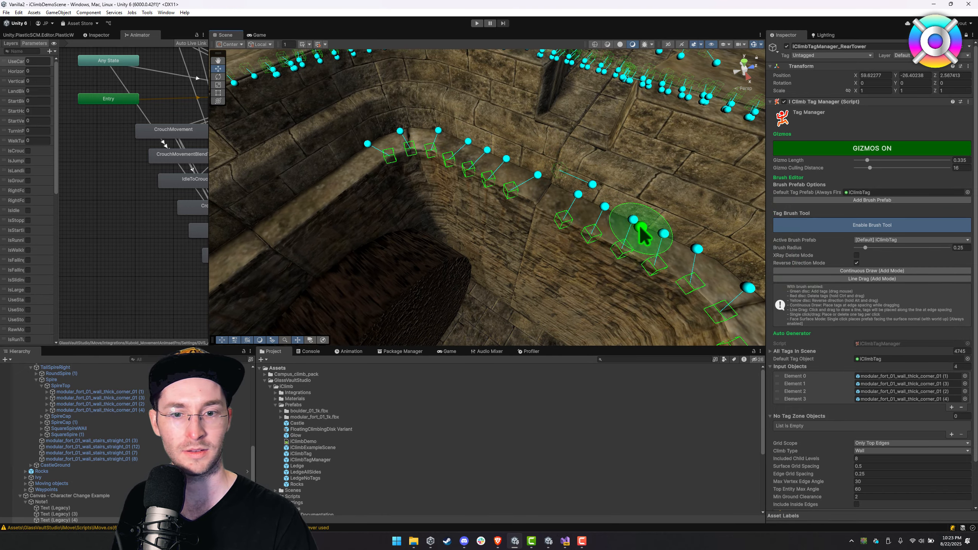
mouse_move(634, 219)
right_down()
mouse_move(564, 212)
mouse_move(588, 223)
right_up()
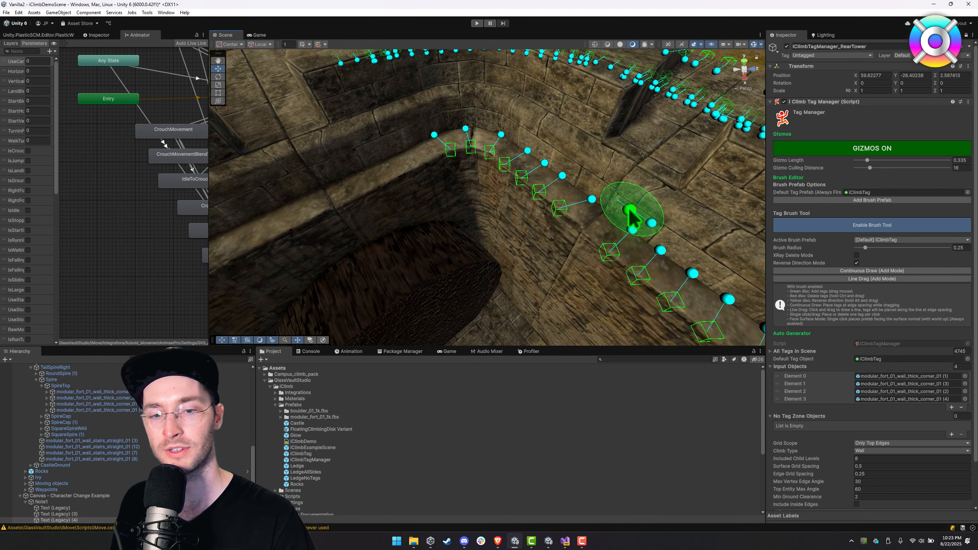
right_drag(629, 223, 610, 219)
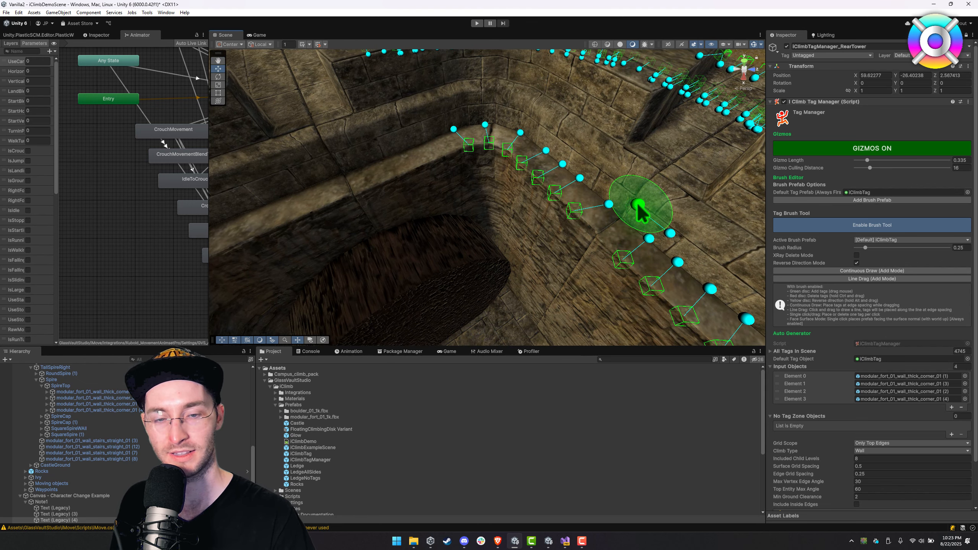
right_drag(624, 206, 566, 181)
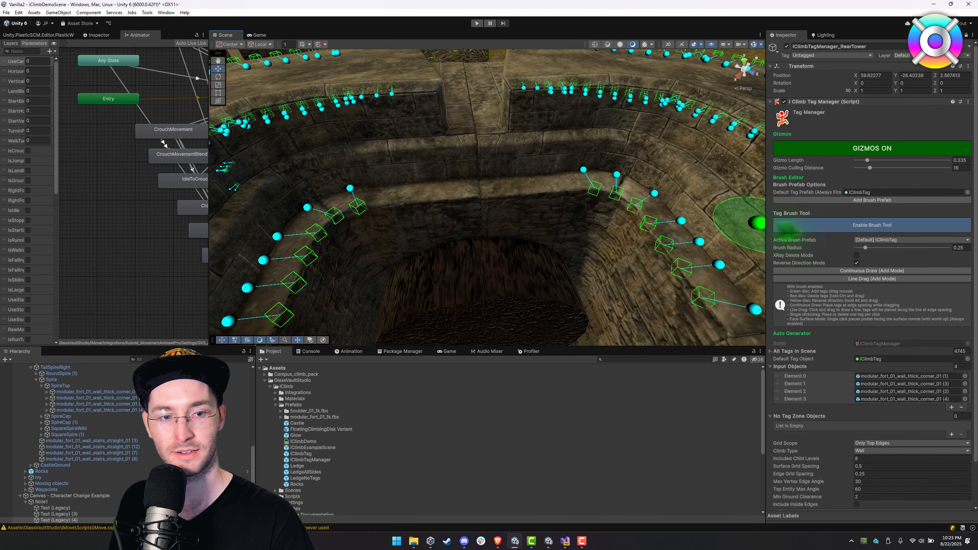
click(863, 278)
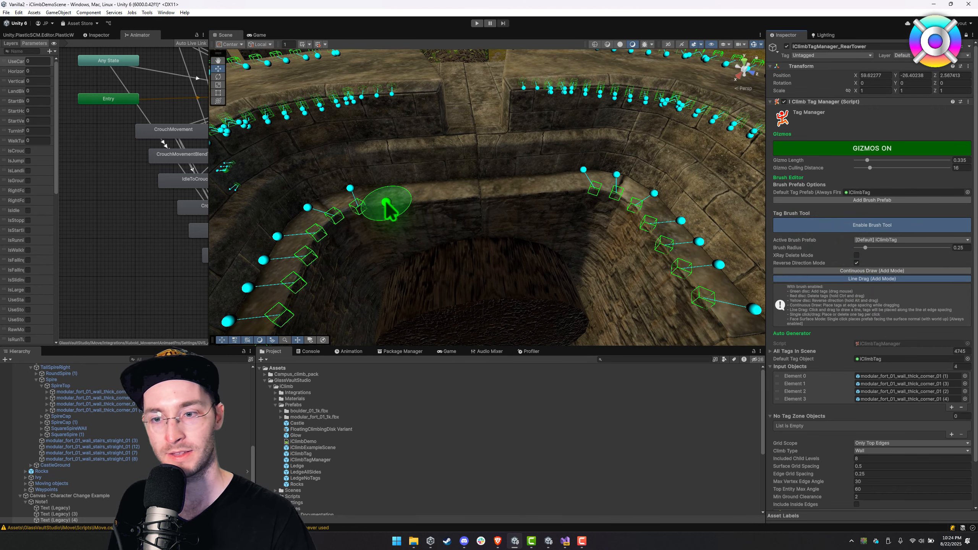
drag(380, 204, 569, 193)
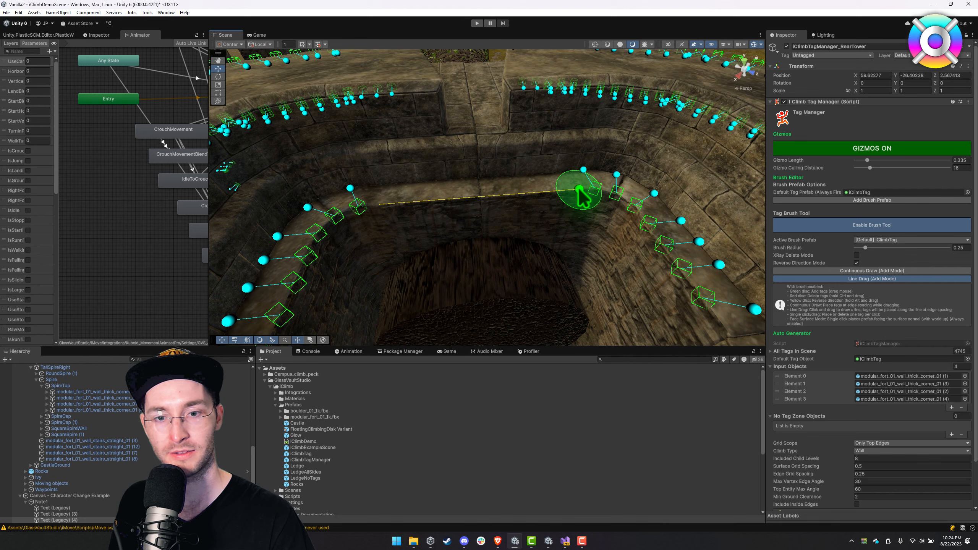
- Turn off Line Drag mode and place single tags in the smaller gaps along the inner pit's edge
mouse_move(542, 222)
right_down()
mouse_move(747, 213)
mouse_move(920, 231)
right_up()
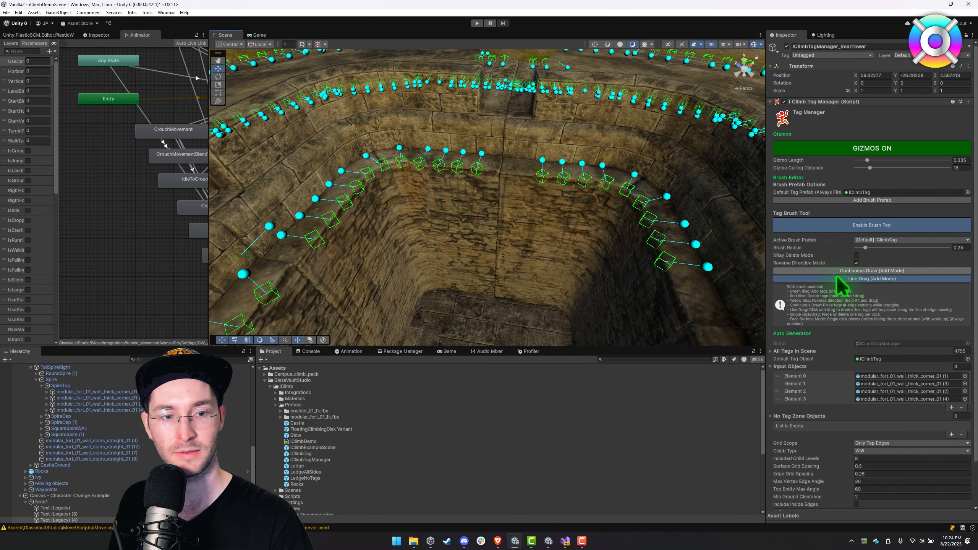
click(844, 279)
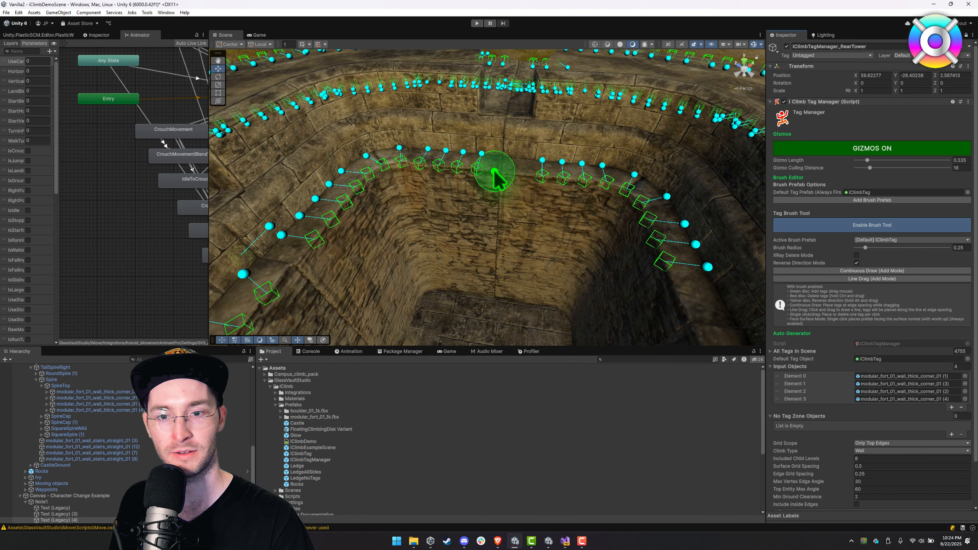
mouse_move(555, 206)
right_down()
mouse_move(682, 225)
mouse_move(755, 218)
mouse_move(678, 187)
right_up()
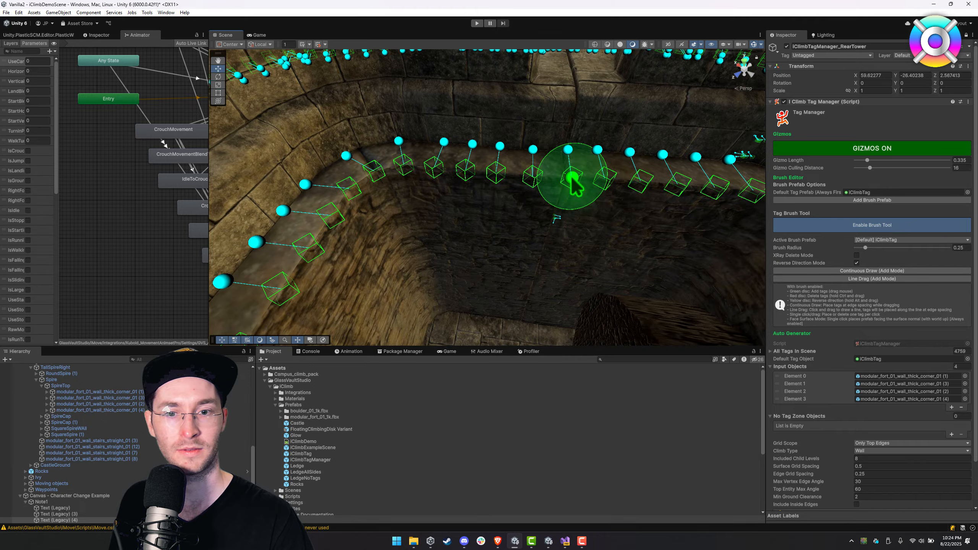
- Leave the finished tower top and select the ivy-covered castle wall piece around the small arched window
right_drag(560, 193, 143, 159)
right_drag(500, 227, 512, 193)
right_drag(616, 214, 618, 210)
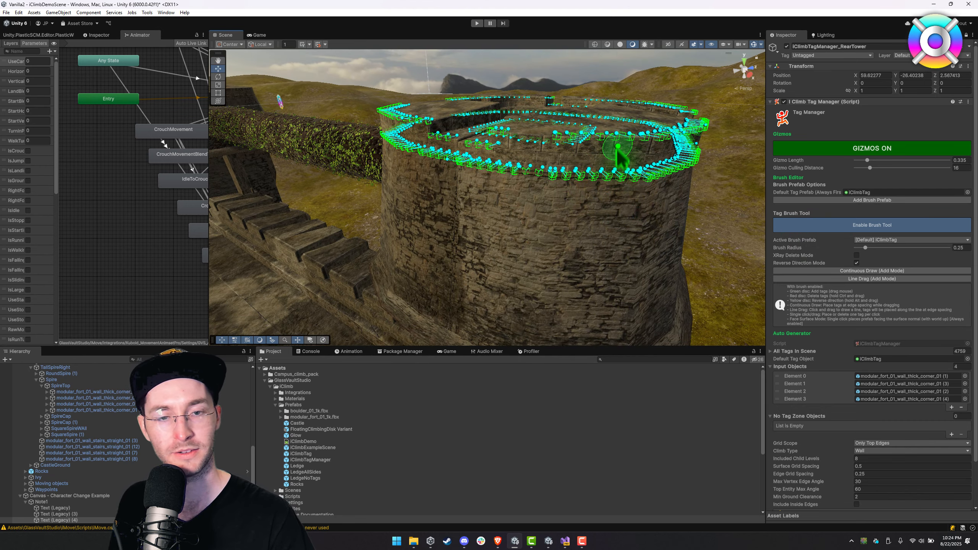
right_drag(620, 158, 646, 215)
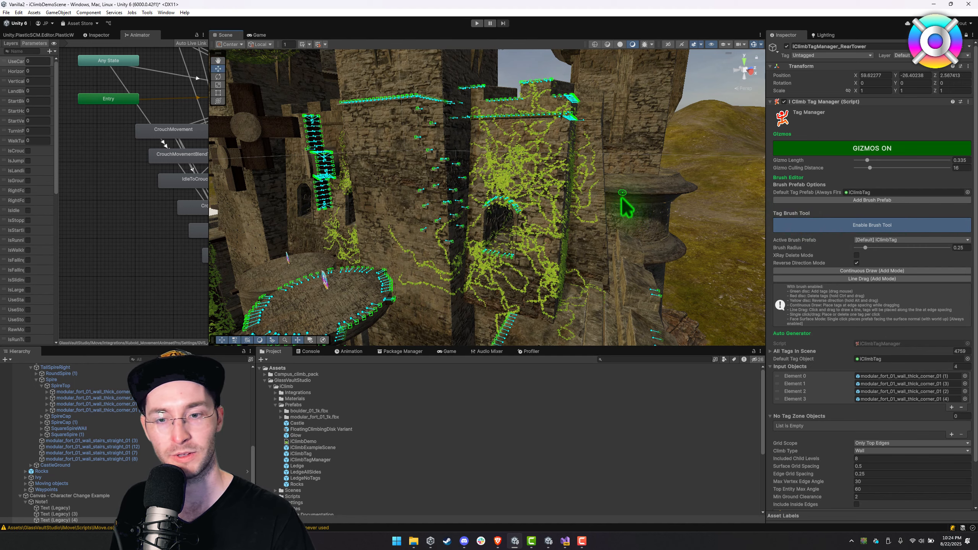
mouse_move(625, 208)
right_down()
mouse_move(621, 195)
mouse_move(639, 195)
mouse_move(593, 206)
right_up()
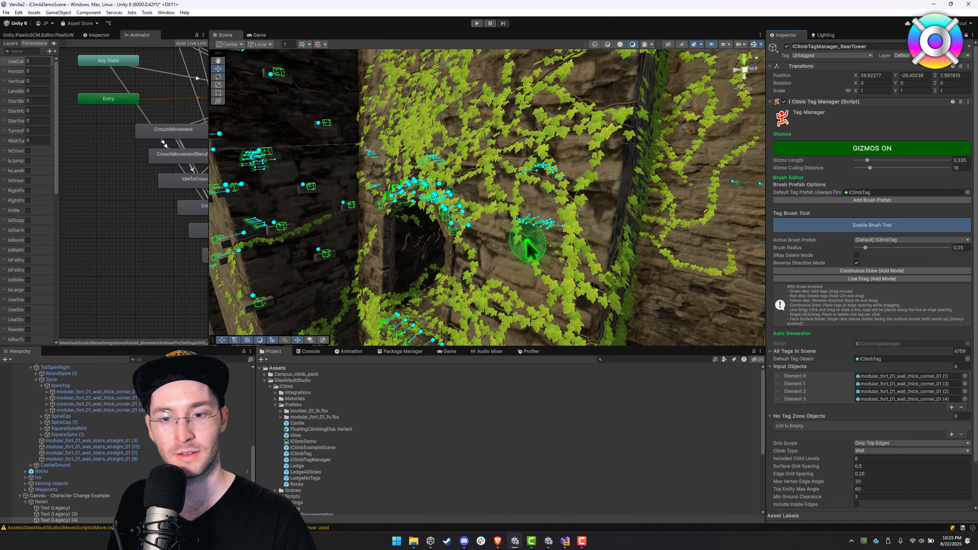
click(509, 261)
right_drag(509, 261, 537, 254)
key(s)
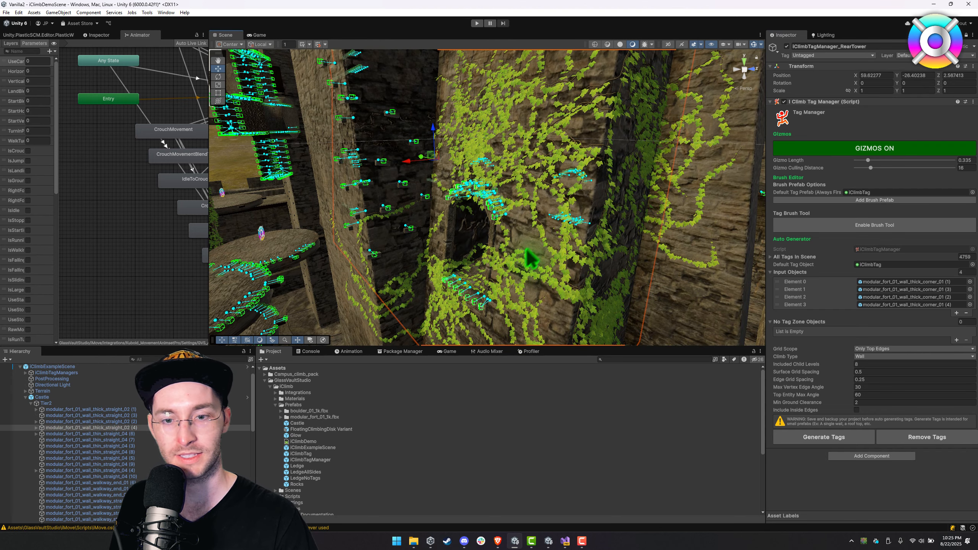
- Cycle the selection on the ivy-covered wall between the scene root and the wall piece beneath it
click(541, 250)
click(541, 249)
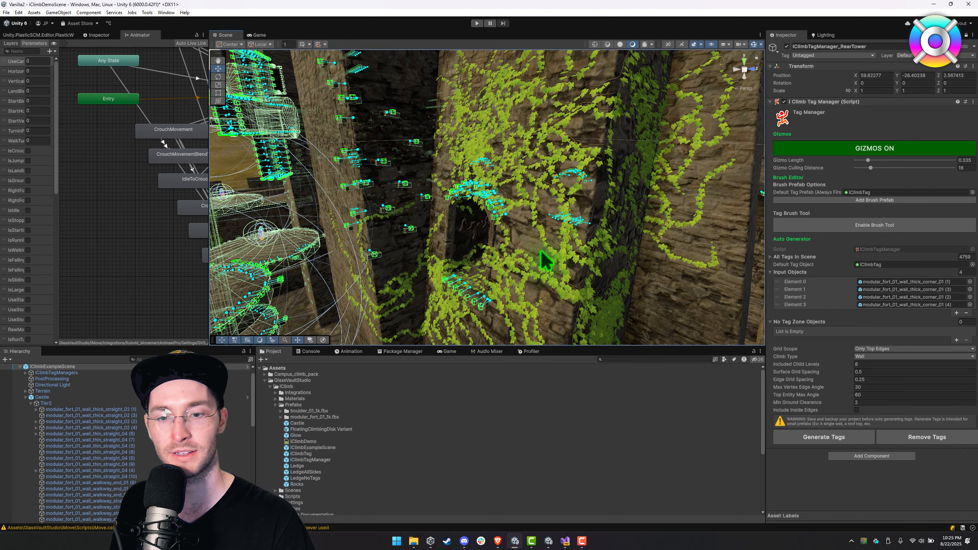
click(541, 250)
right_drag(541, 250, 532, 244)
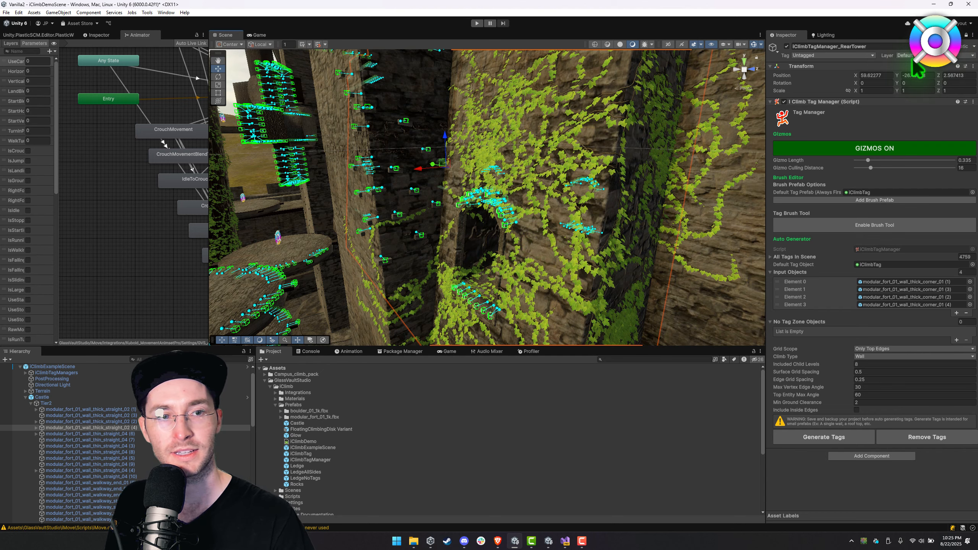
click(540, 249)
right_drag(540, 250, 555, 172)
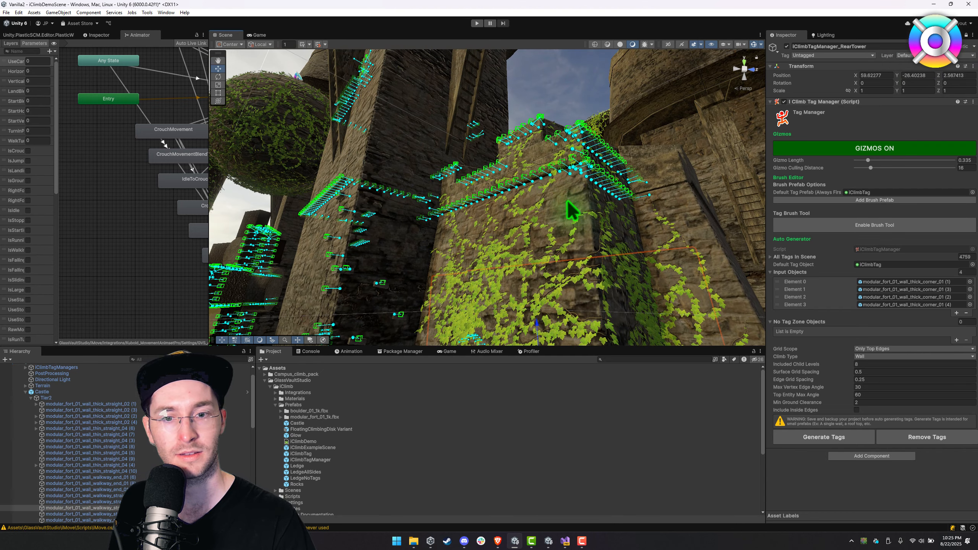
- Select the ivy-covered thick straight wall piece below the battlements and unlock the Inspector to show its properties
click(568, 202)
click(567, 202)
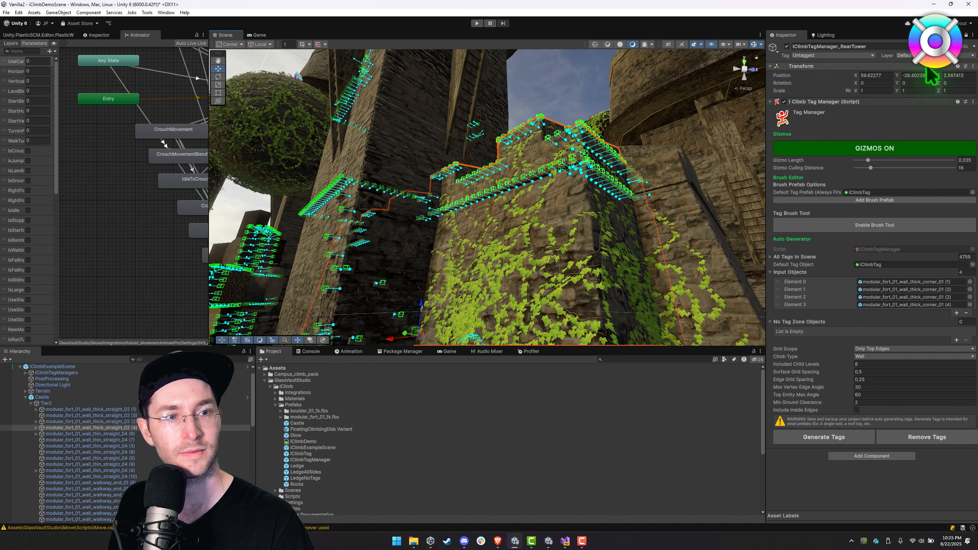
click(566, 197)
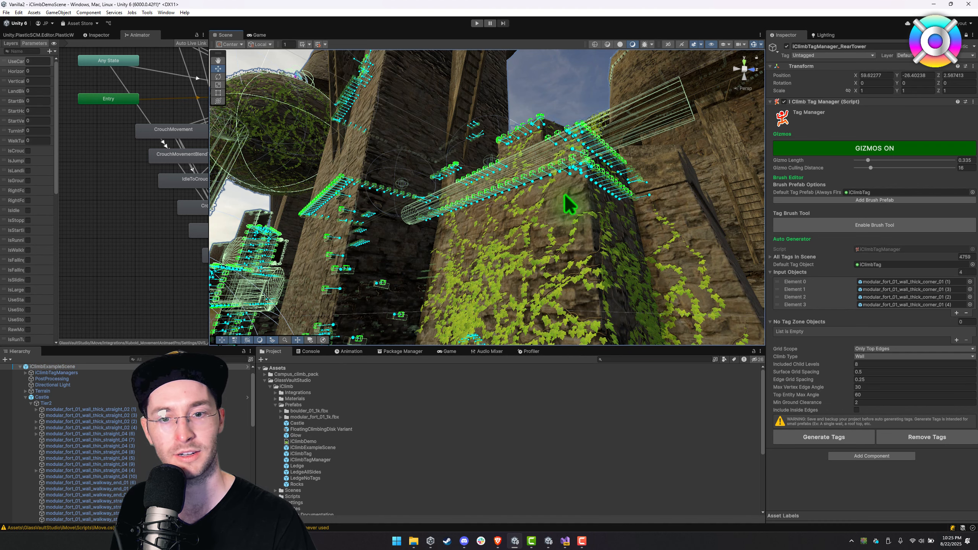
click(565, 197)
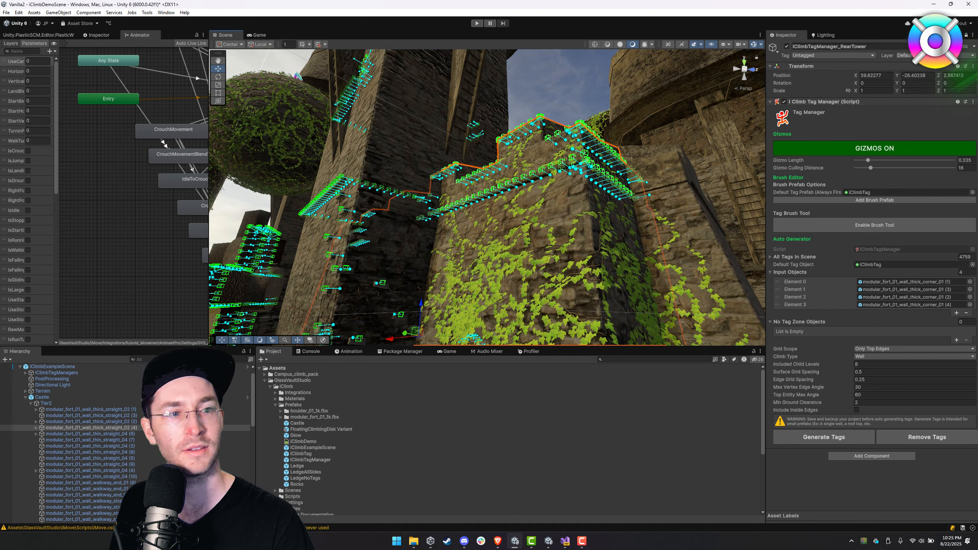
click(966, 35)
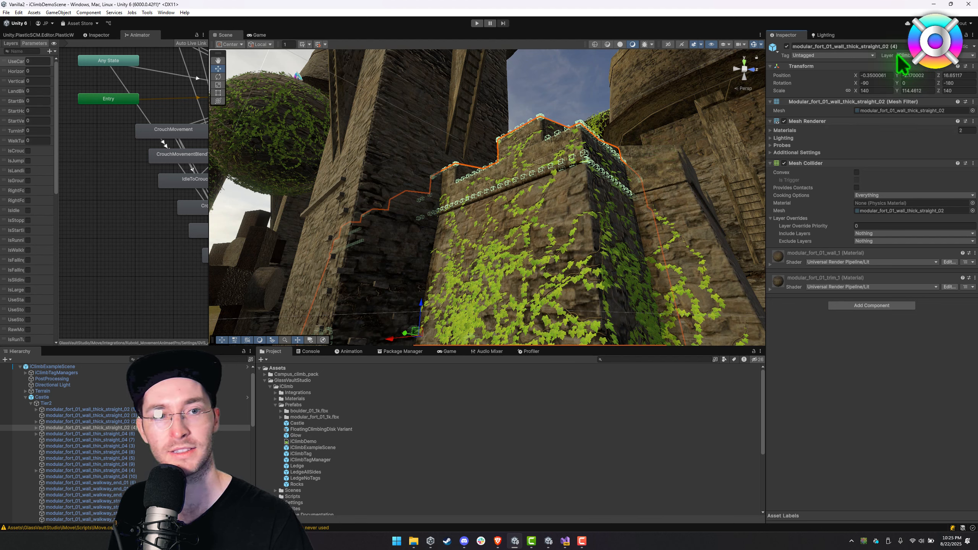
- Check the wall's layer options and open the Tags & Layers settings to view the iClimbFreeClimb layer entry
click(928, 55)
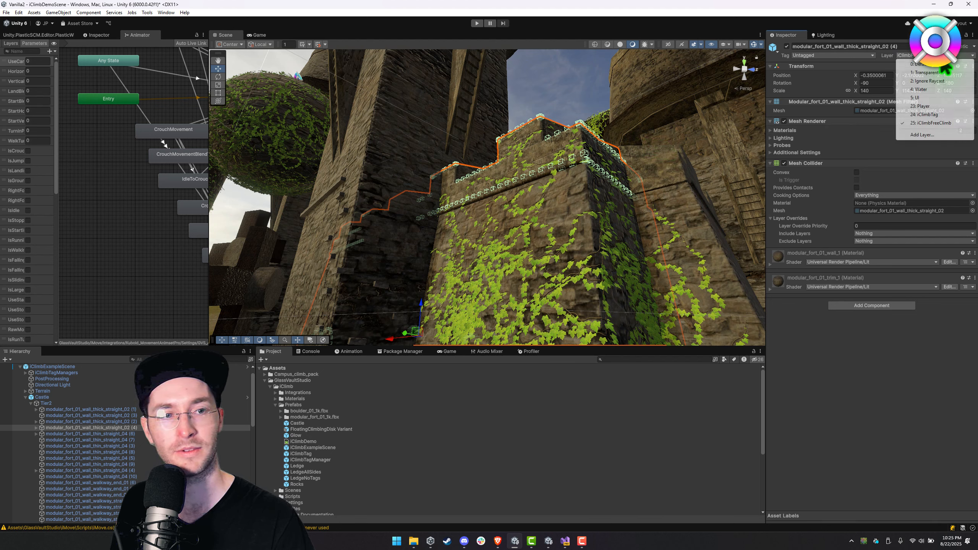
click(934, 133)
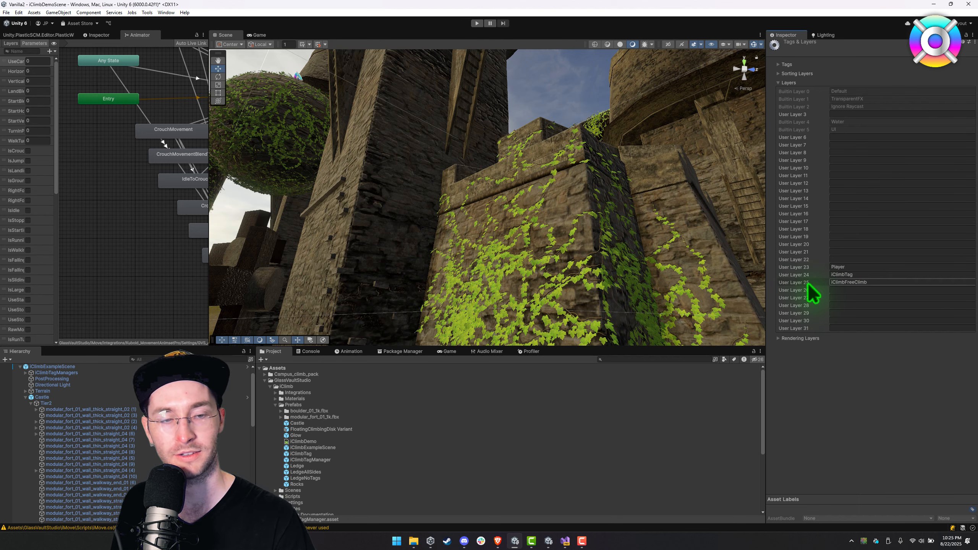
scroll(585, 229, up, 5)
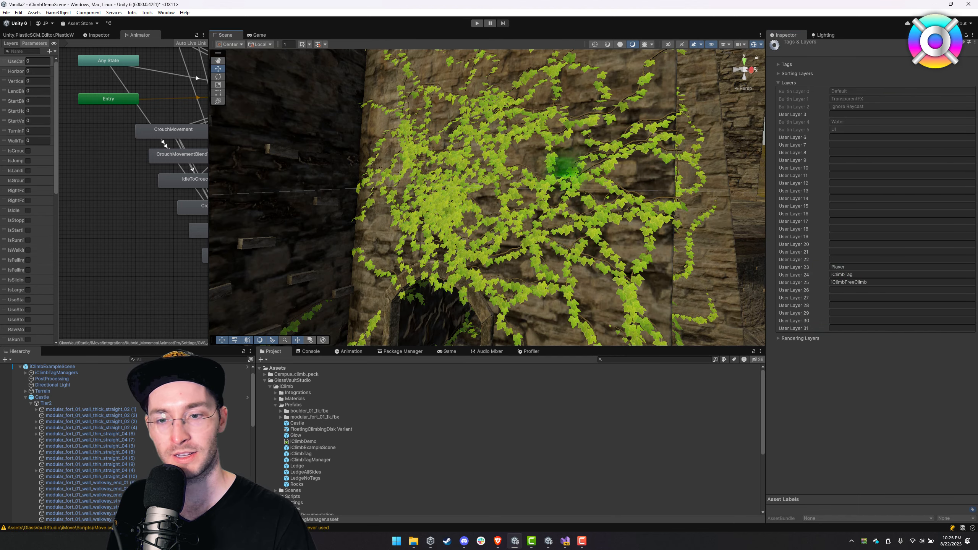
scroll(426, 212, down, 6)
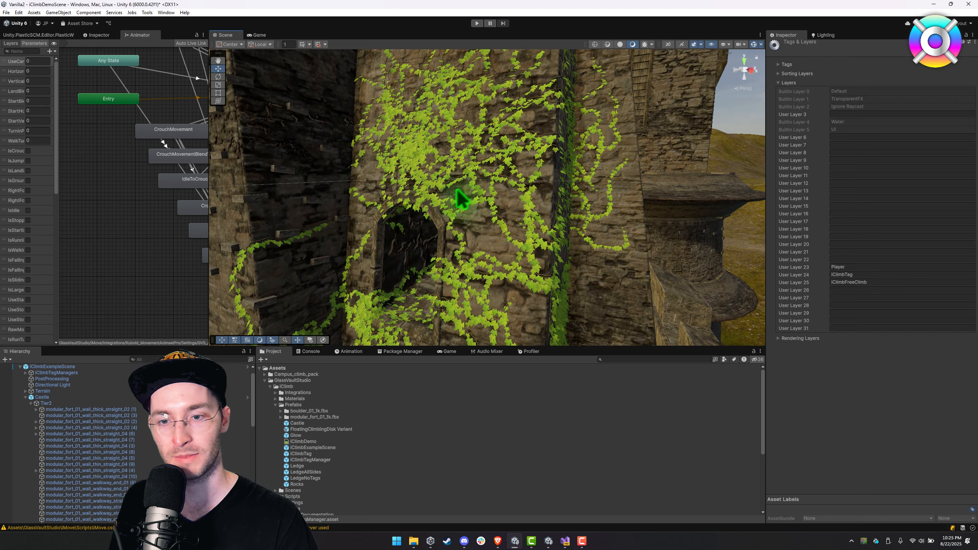
scroll(461, 199, up, 5)
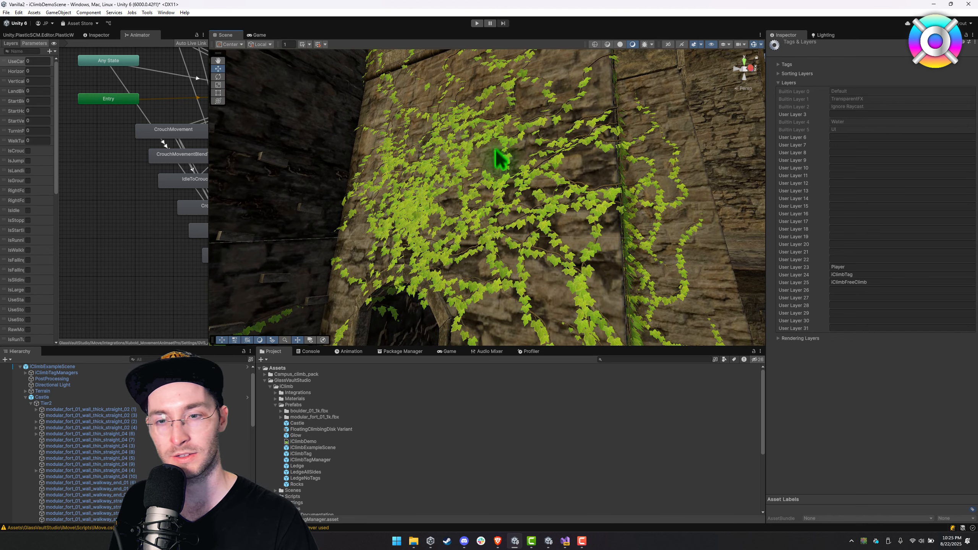
- Select the wall piece behind the ivy, and then the New Ivy mesh, to inspect their properties
right_drag(508, 193, 434, 216)
click(432, 213)
click(432, 212)
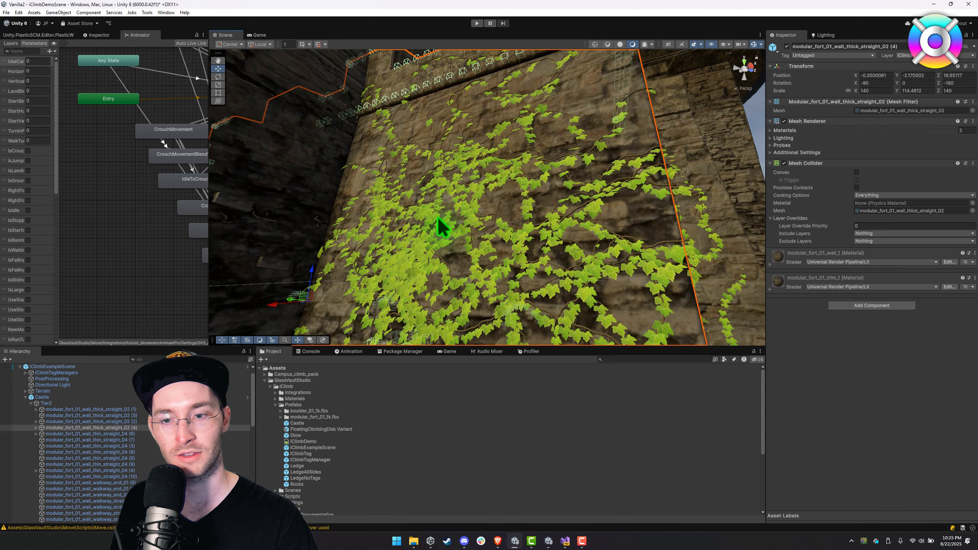
click(435, 220)
click(434, 245)
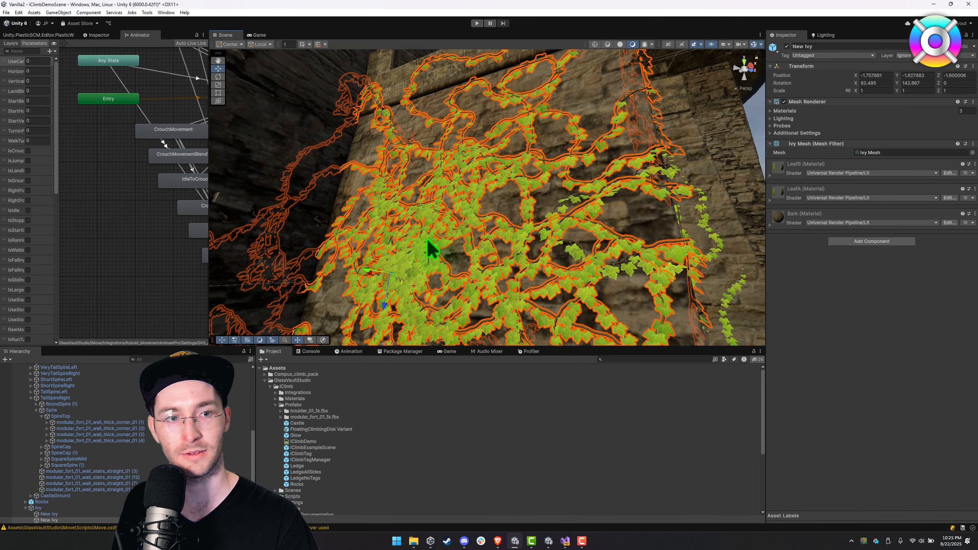
- Reselect the thick straight wall piece behind the ivy instead of the ivy mesh
key(s)
right_drag(434, 245, 438, 214)
click(564, 165)
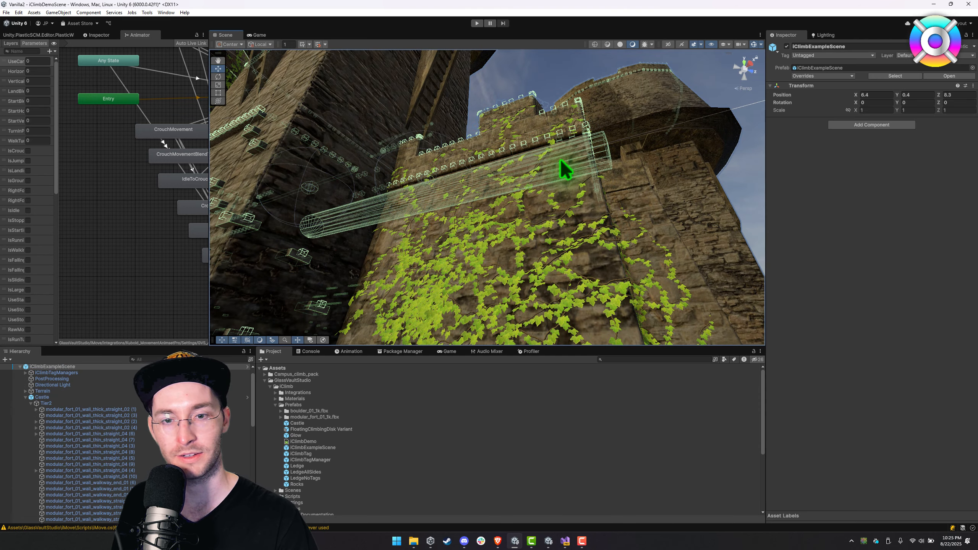
click(563, 180)
- Examine the selected free-climb wall piece and the extent of its ivy from several sides and from a distance
right_drag(560, 154, 525, 192)
key(a)
right_drag(507, 136, 549, 133)
key(s)
right_drag(521, 201, 525, 227)
key(w)
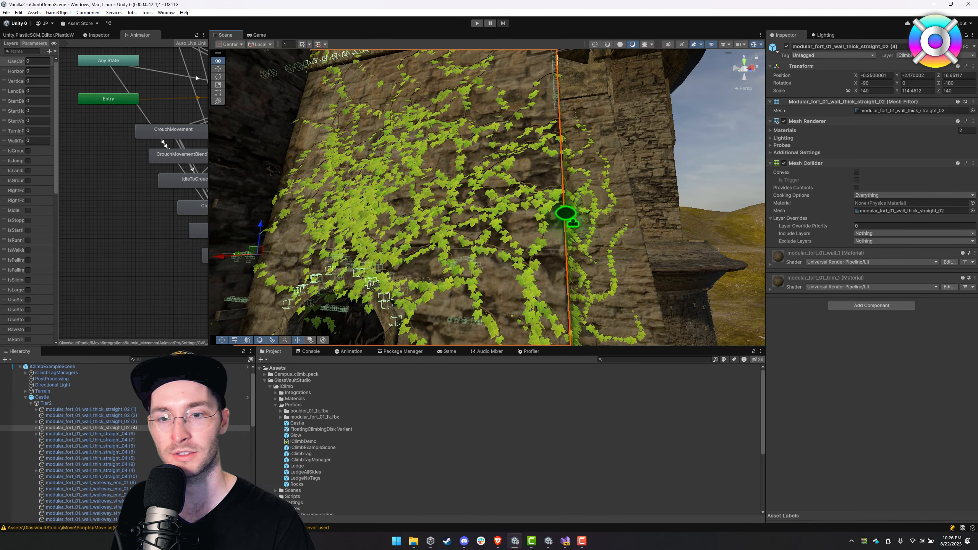
right_drag(589, 100, 589, 101)
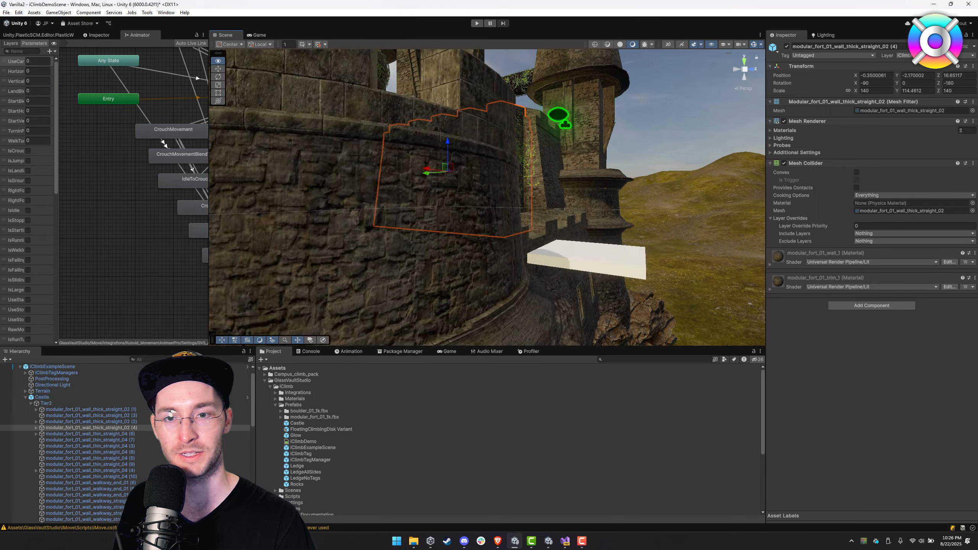
key(w)
right_drag(560, 144, 524, 219)
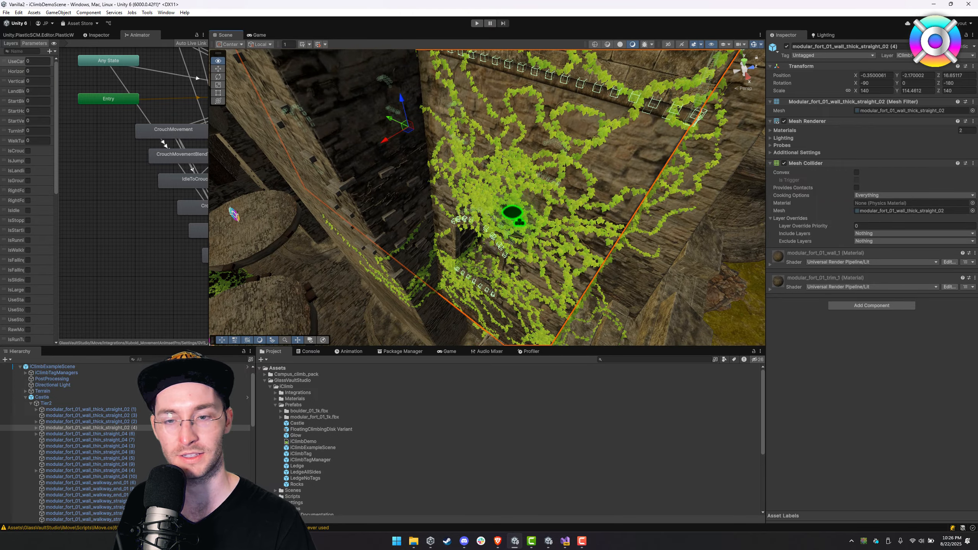
key(s)
right_drag(527, 141, 582, 143)
key(w)
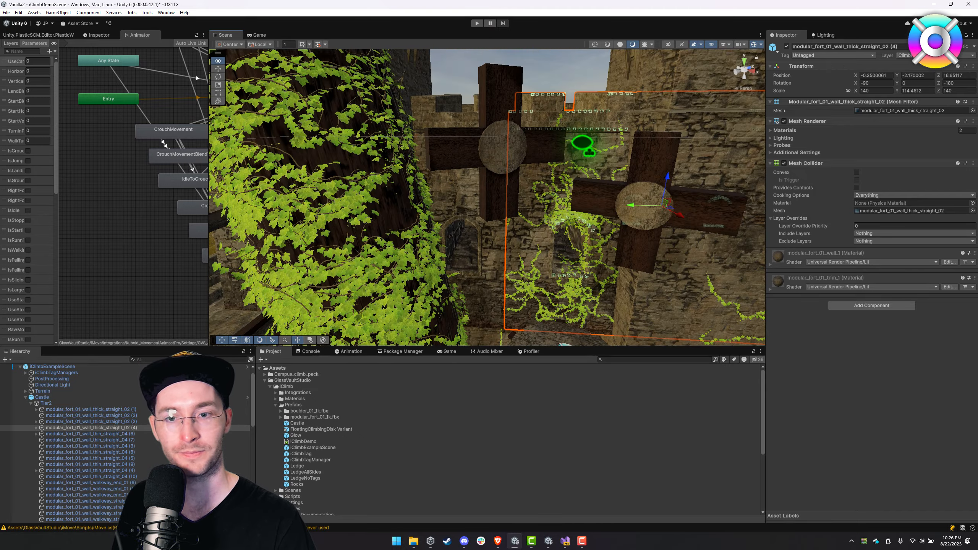